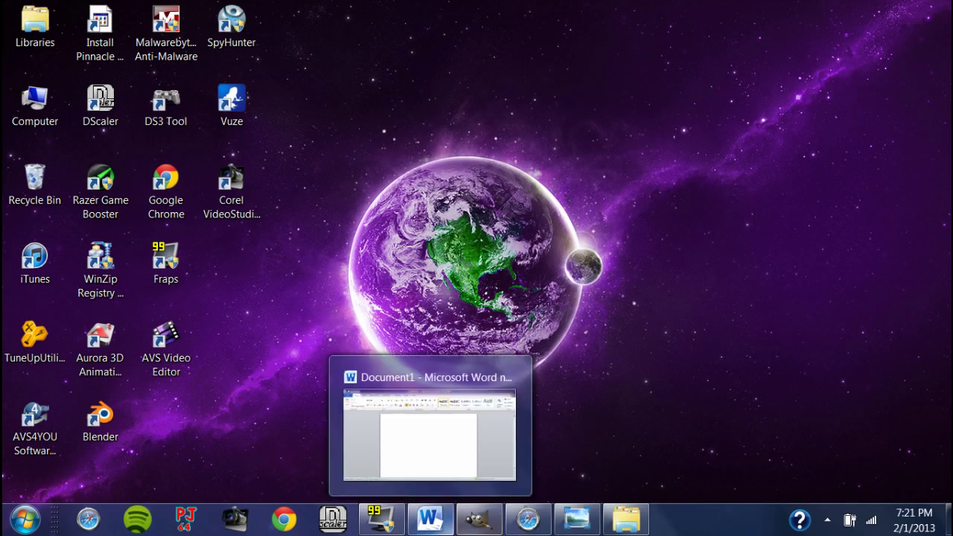
left_click(479, 519)
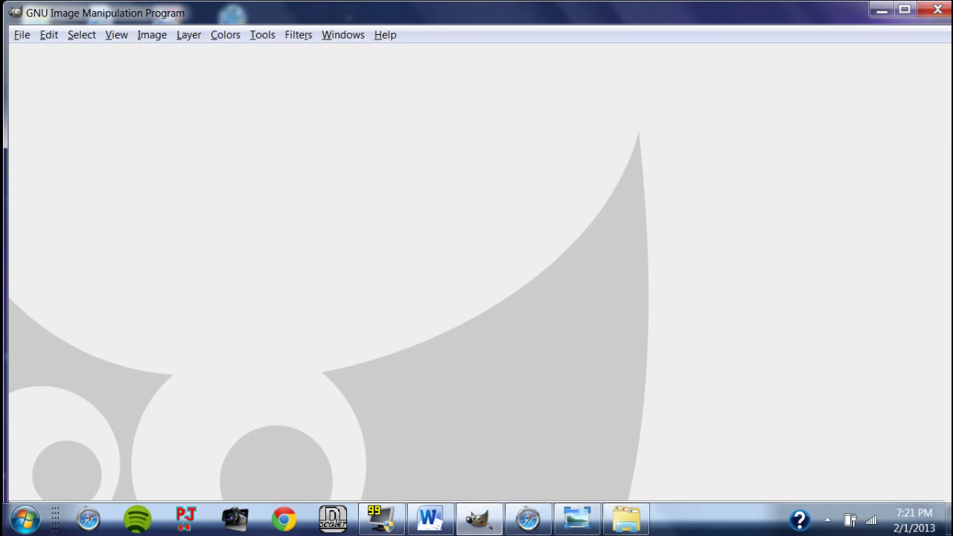
left_click(881, 10)
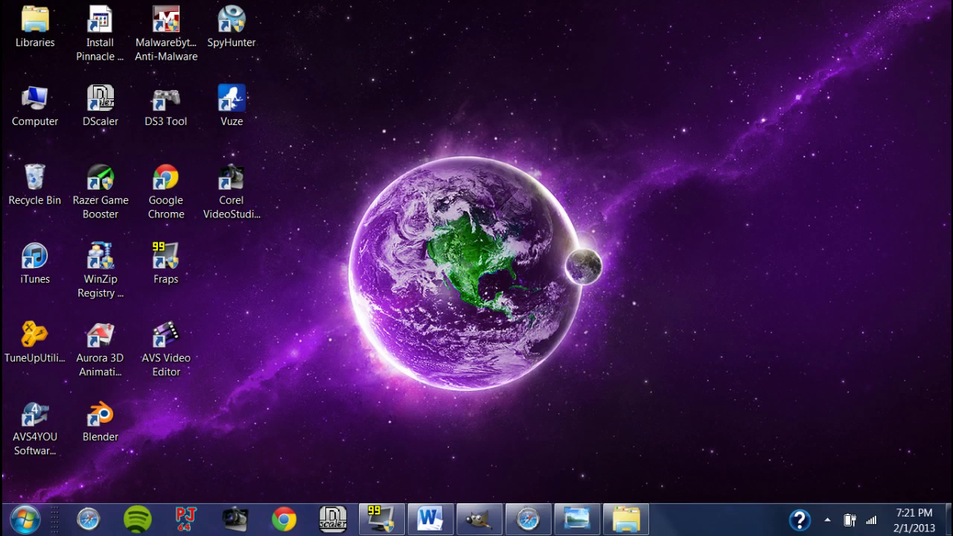
left_click(479, 519)
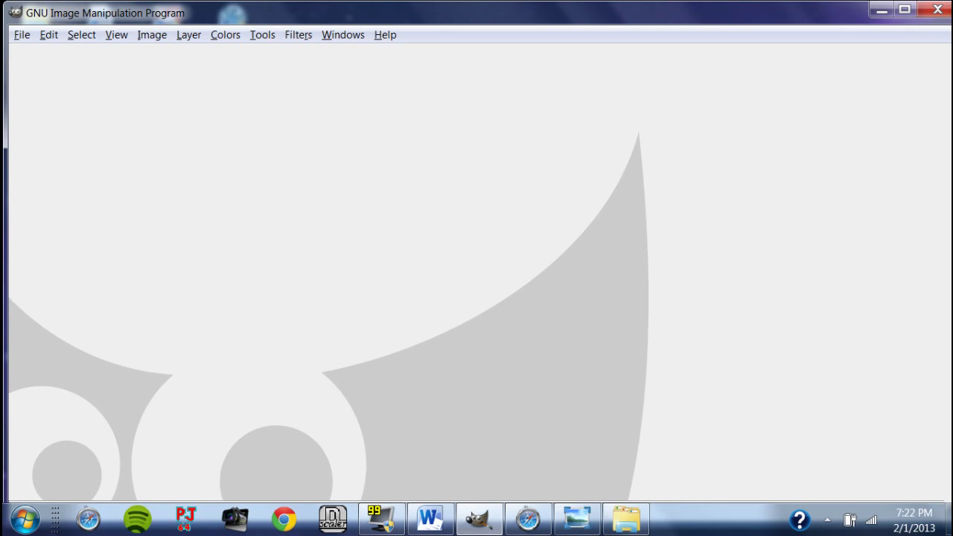
- Switch to the Safari browser and search Google Images for "call of duty background"
left_click(527, 519)
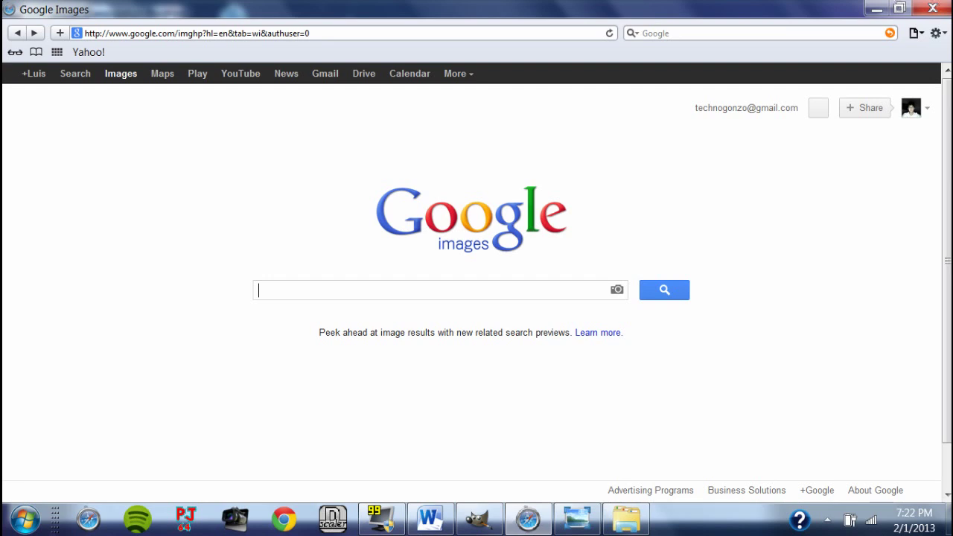
type("cal")
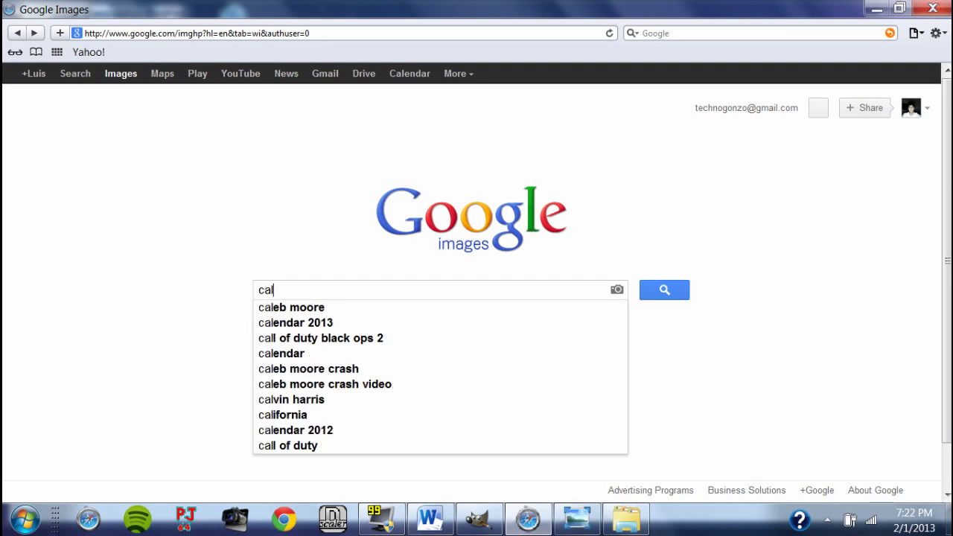
type("l of duty ba")
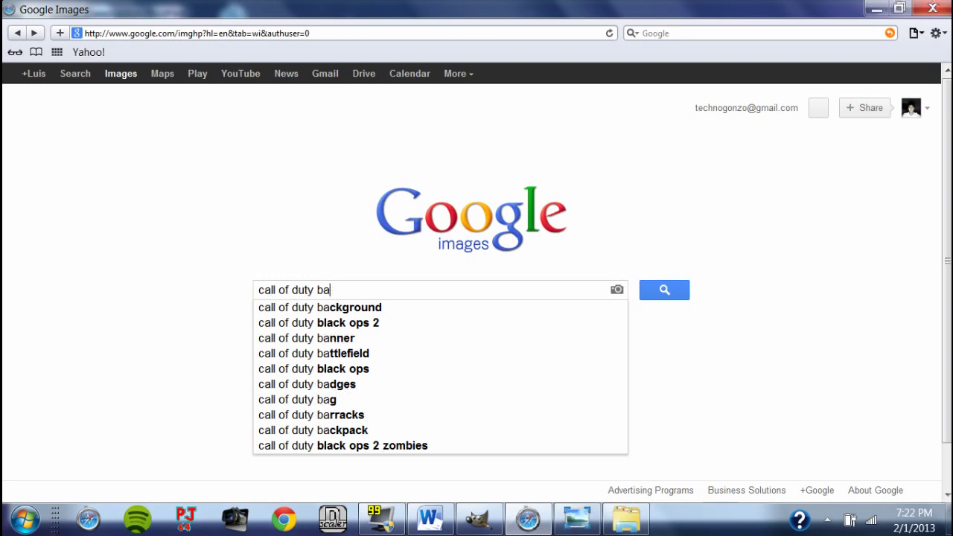
type("ckground")
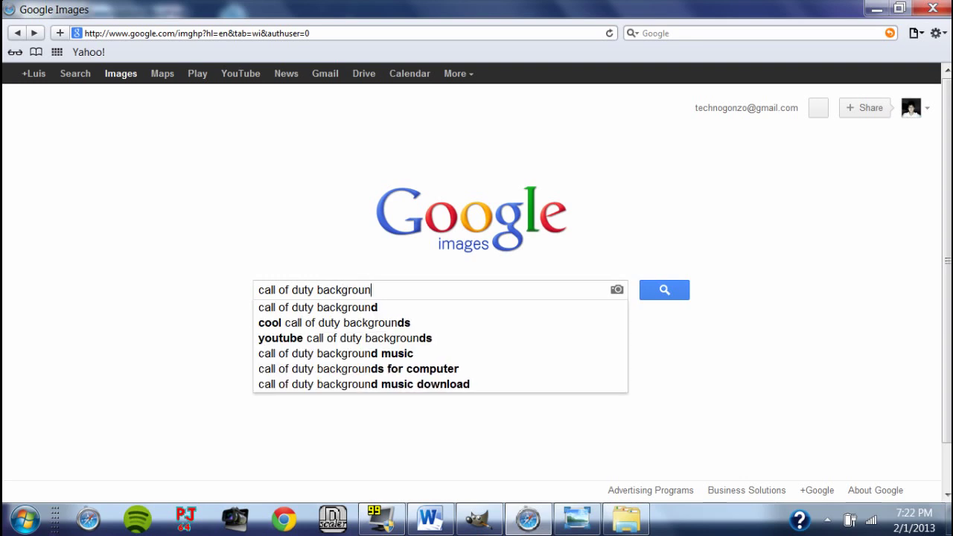
key("Return")
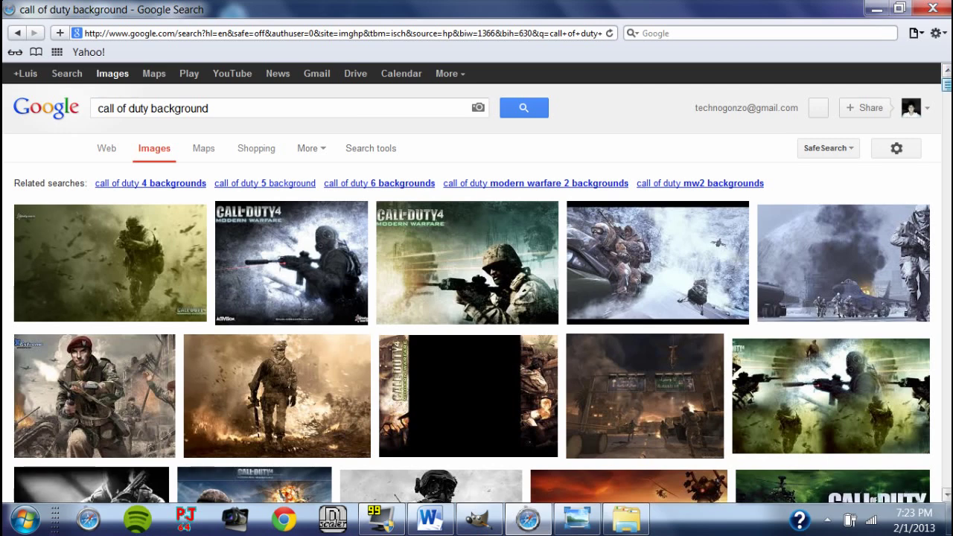
- Open the original 1920 × 1080 Call of Duty MW3 green wallpaper from the results and save it to Downloads
scroll(834, 297, "down", 3)
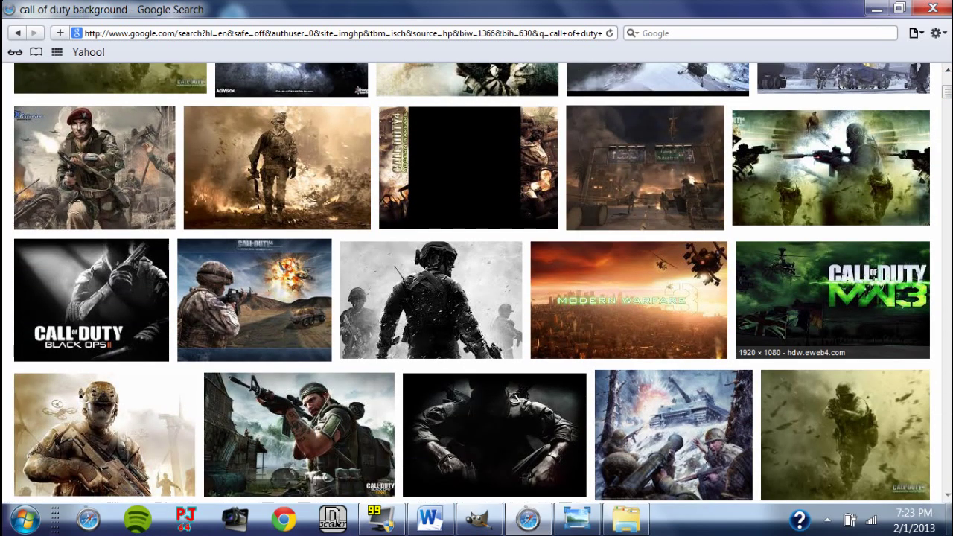
left_click(832, 297)
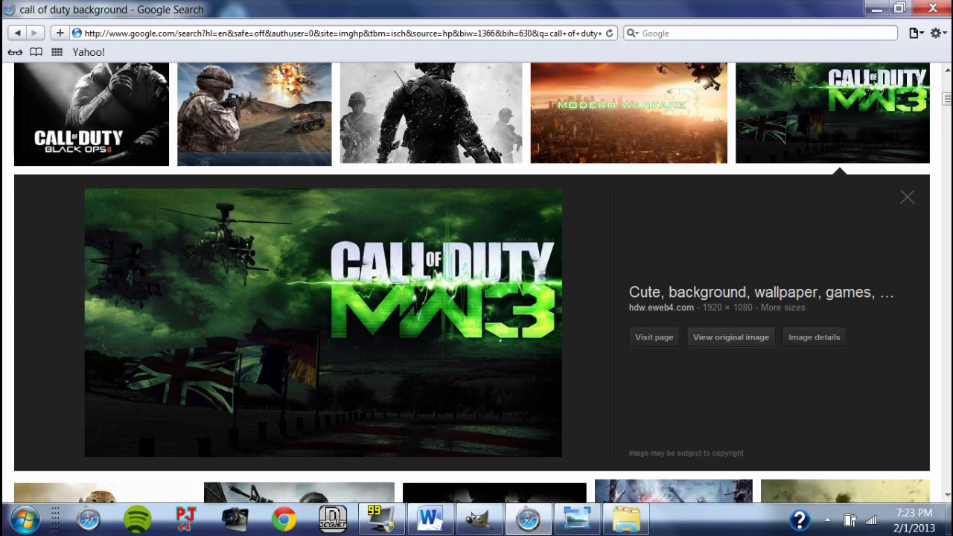
left_click(730, 337)
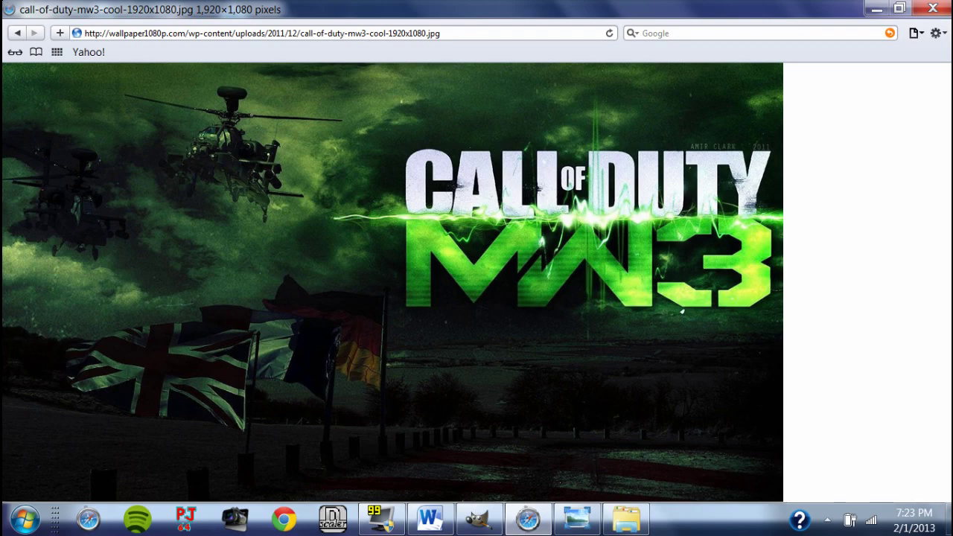
right_click(511, 211)
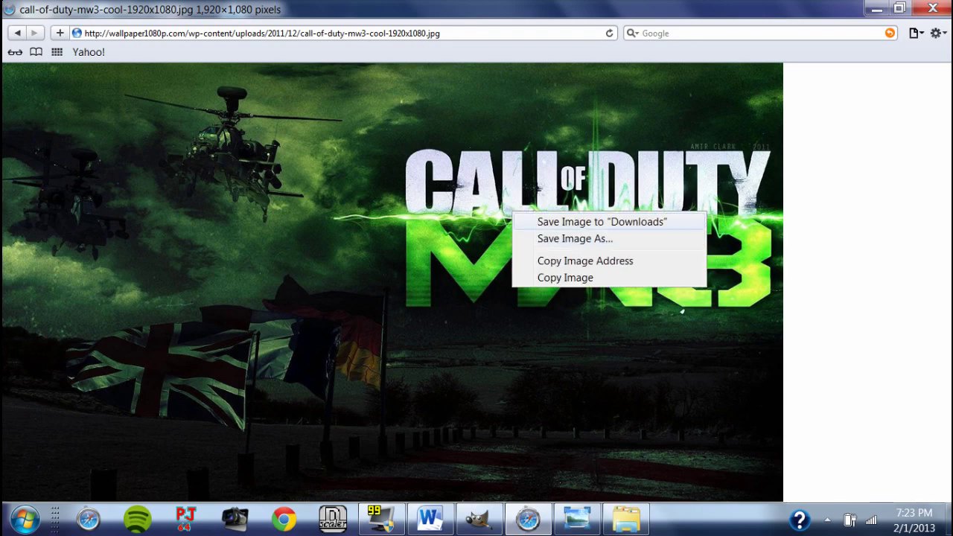
left_click(601, 221)
- Switch to GIMP and open call-of-duty-mw3-cool-1920x1080.jpg from the Downloads folder
left_click(876, 8)
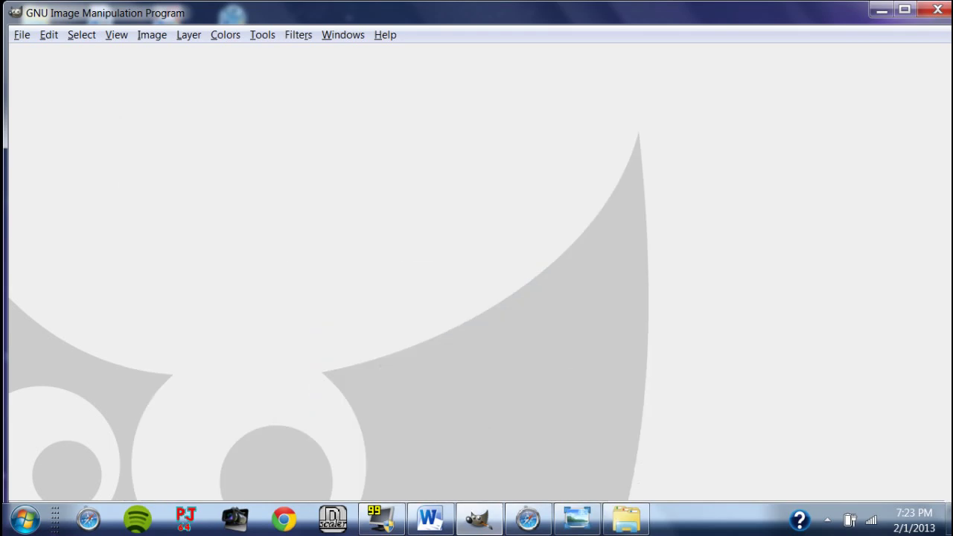
left_click(21, 34)
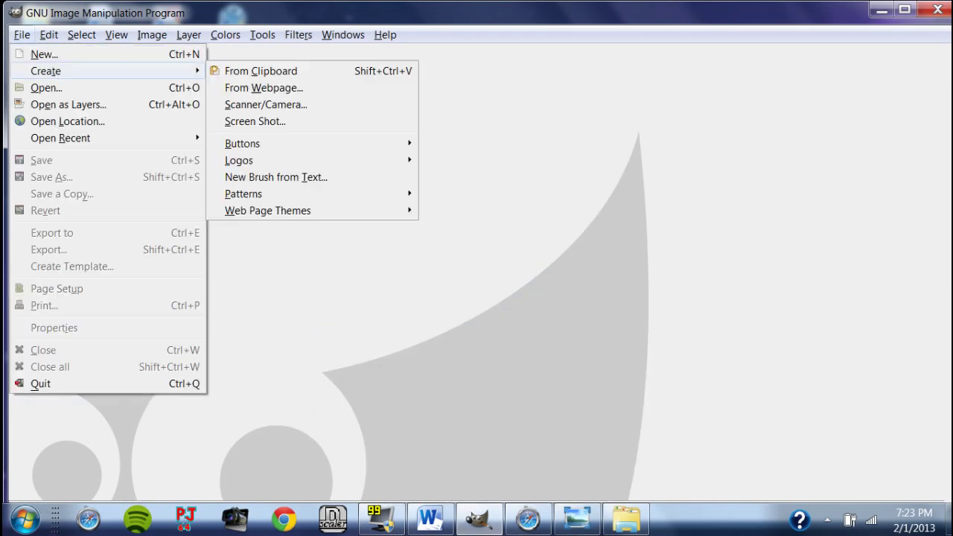
left_click(46, 87)
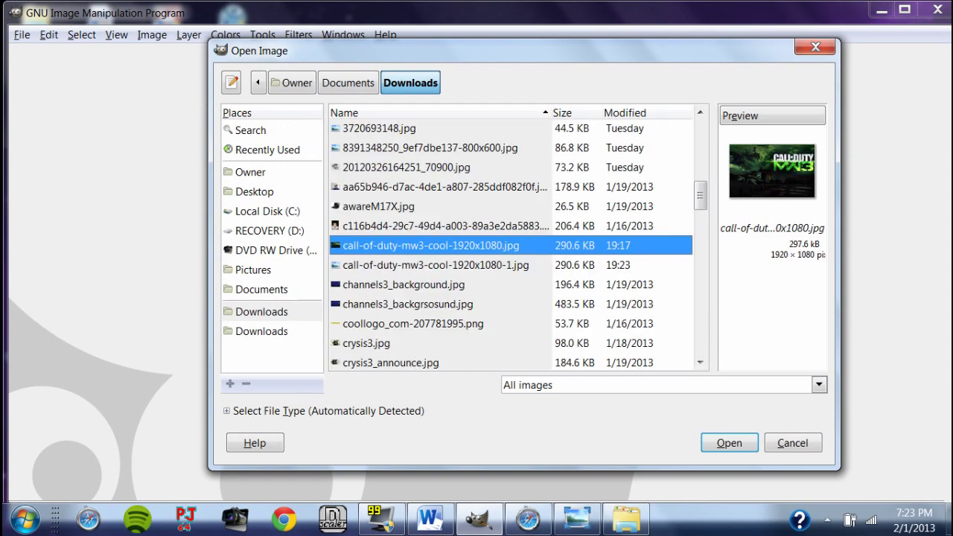
key("Return")
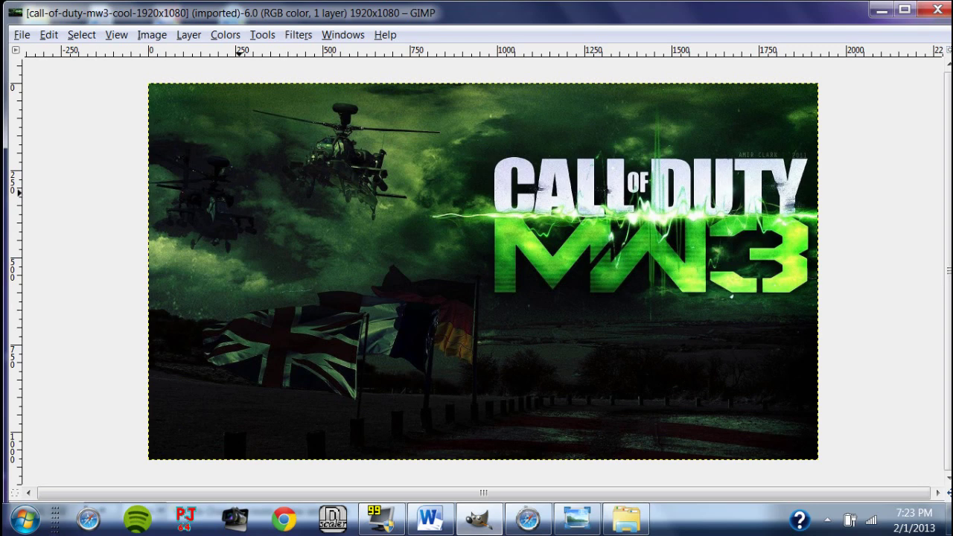
- Show the GIMP toolbox and place it beside the wallpaper image
left_click(262, 35)
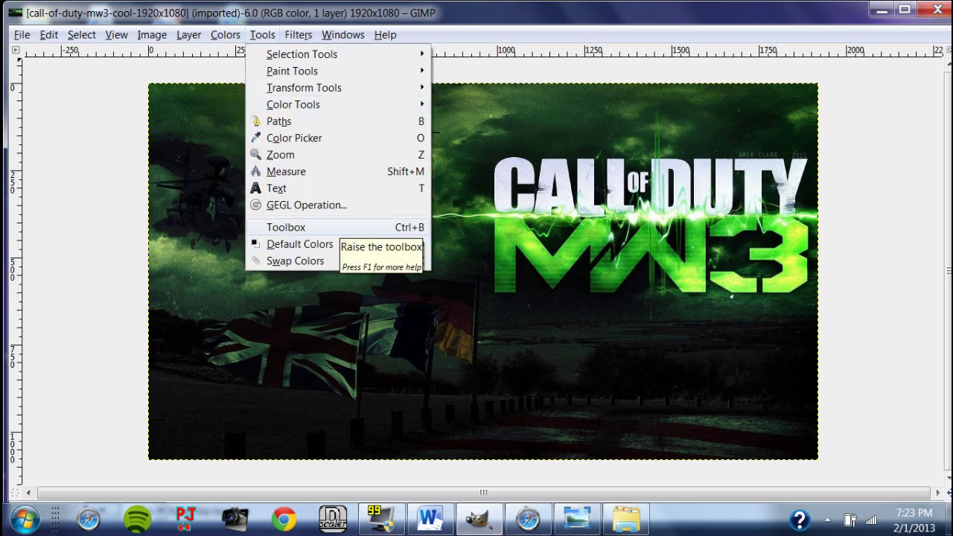
key("Return")
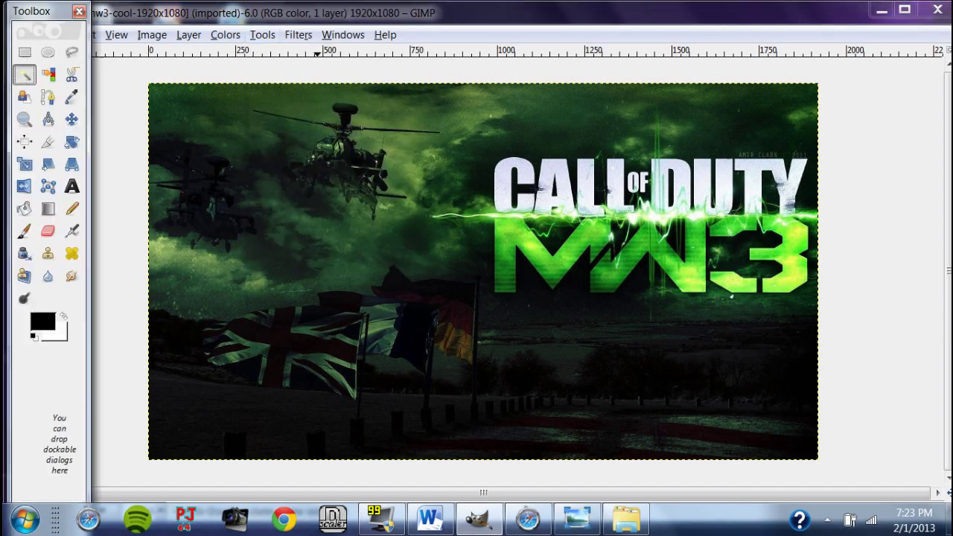
left_click_drag(55, 15, 68, 20)
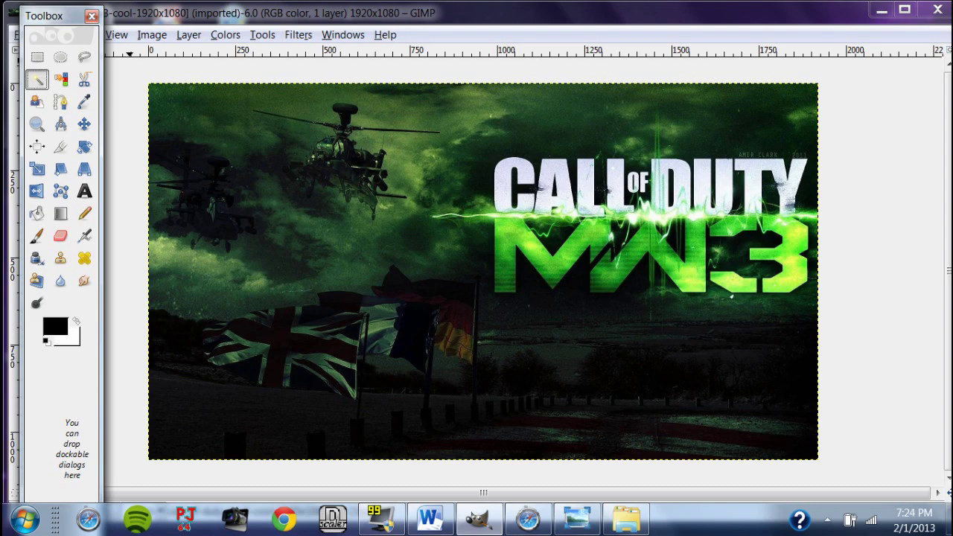
- Add a text box about 850 px square over the wallpaper's left half, reading "Modern warfare 2 best kills"
left_click(84, 192)
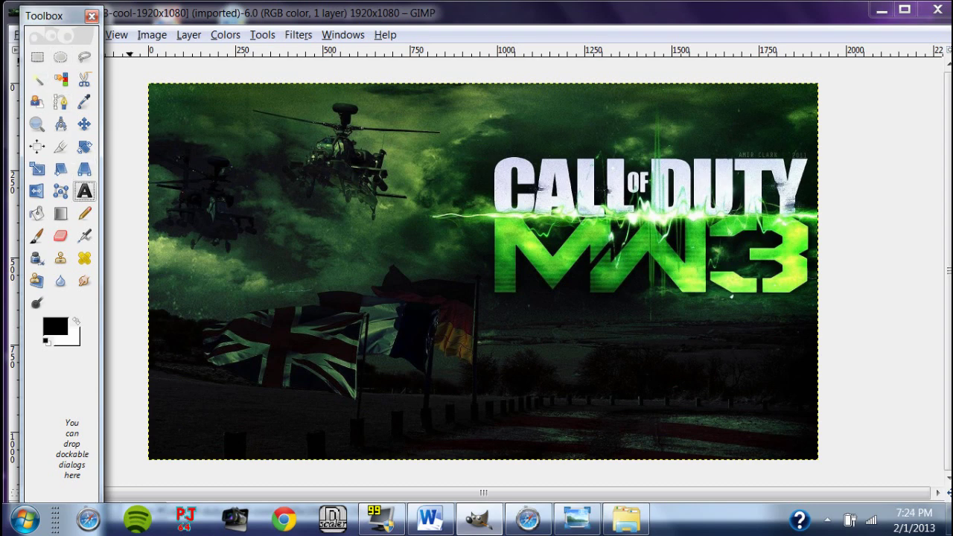
mouse_move(167, 107)
left_mouse_down()
mouse_move(440, 249)
mouse_move(462, 402)
left_mouse_up()
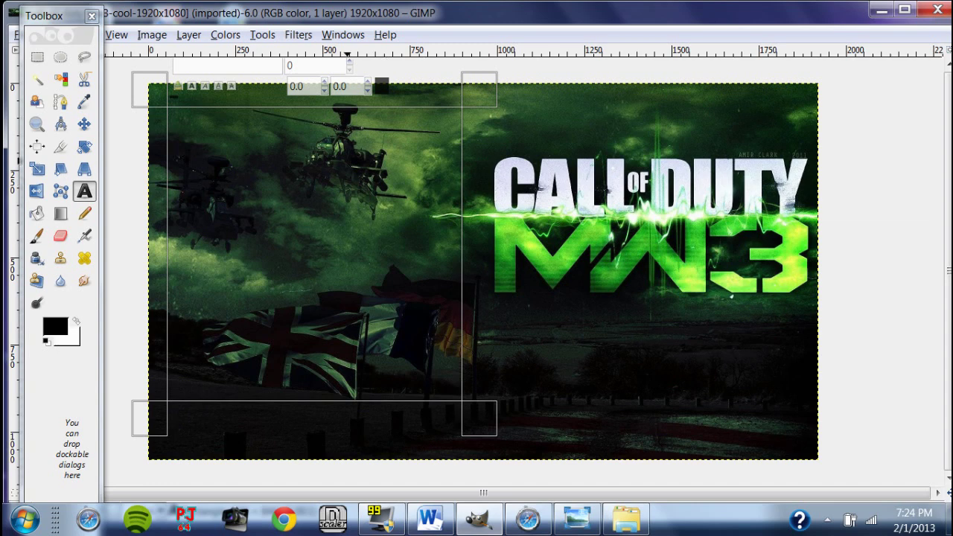
left_click(261, 131)
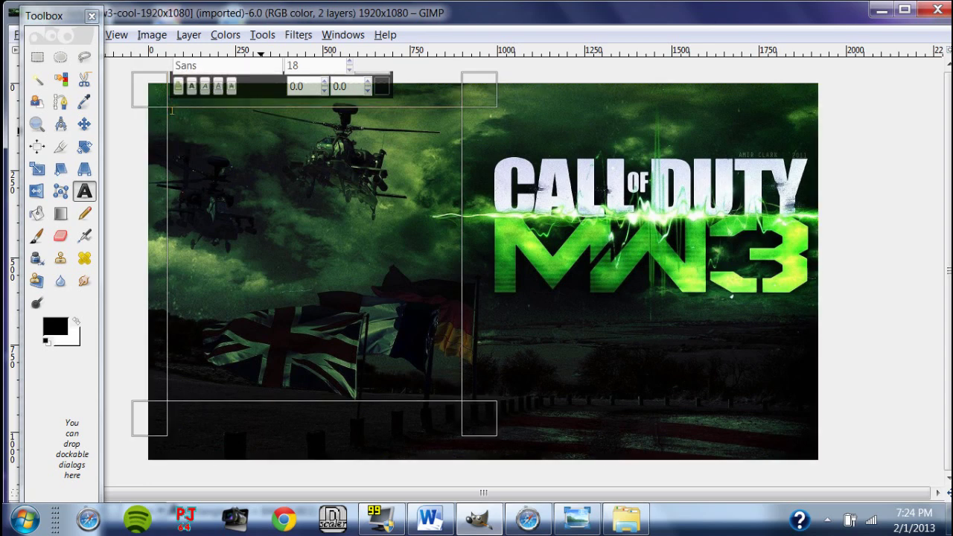
type("Modern Warfare 2 best kills")
- Select the whole "Modern warfare 2 best kills" text and enlarge it to size 153
left_click(349, 62)
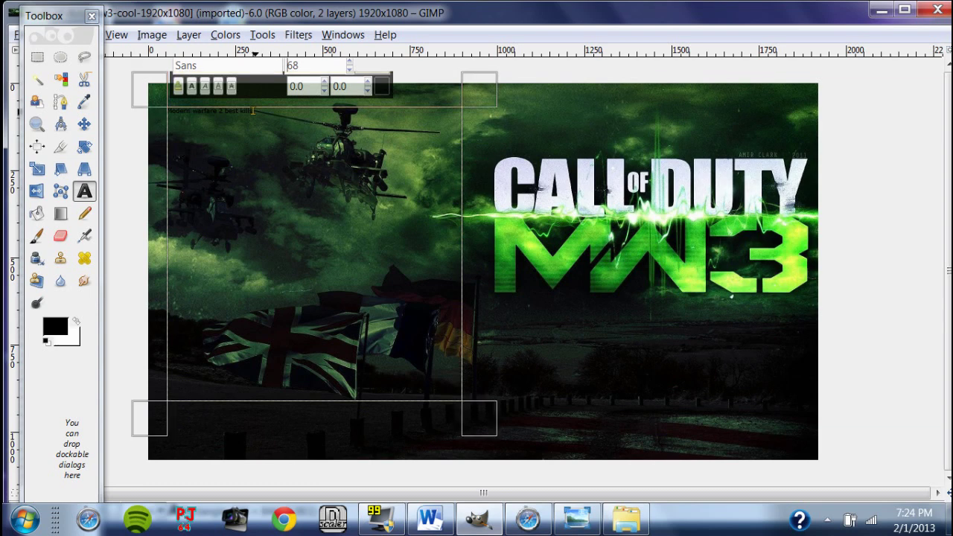
left_click_drag(253, 112, 176, 112)
left_click(349, 63)
left_click(349, 63)
left_click(350, 70)
left_click(349, 62)
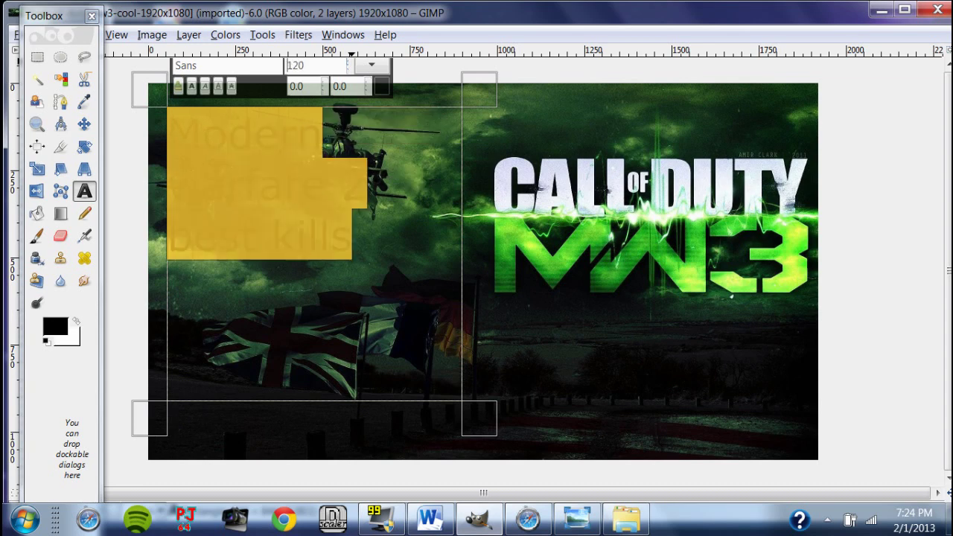
left_click(349, 63)
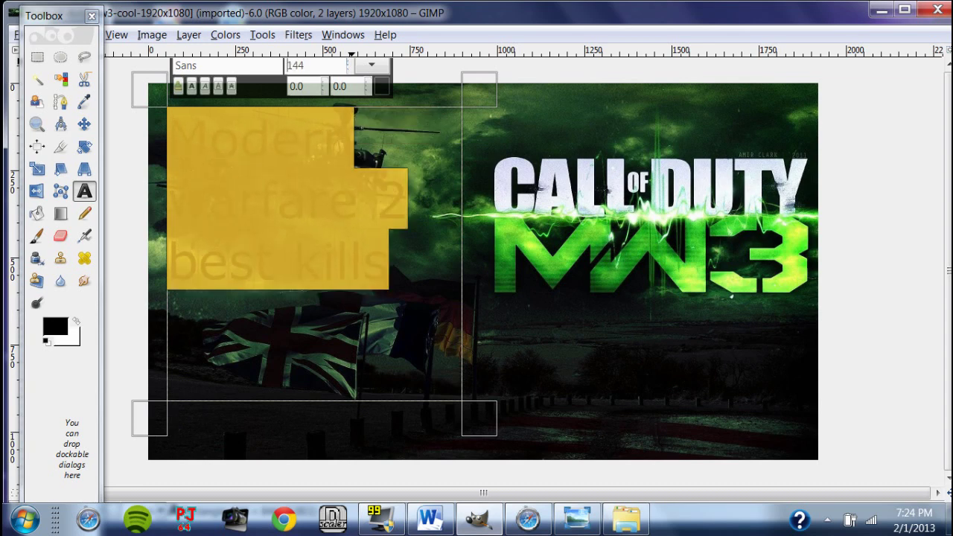
left_click(349, 63)
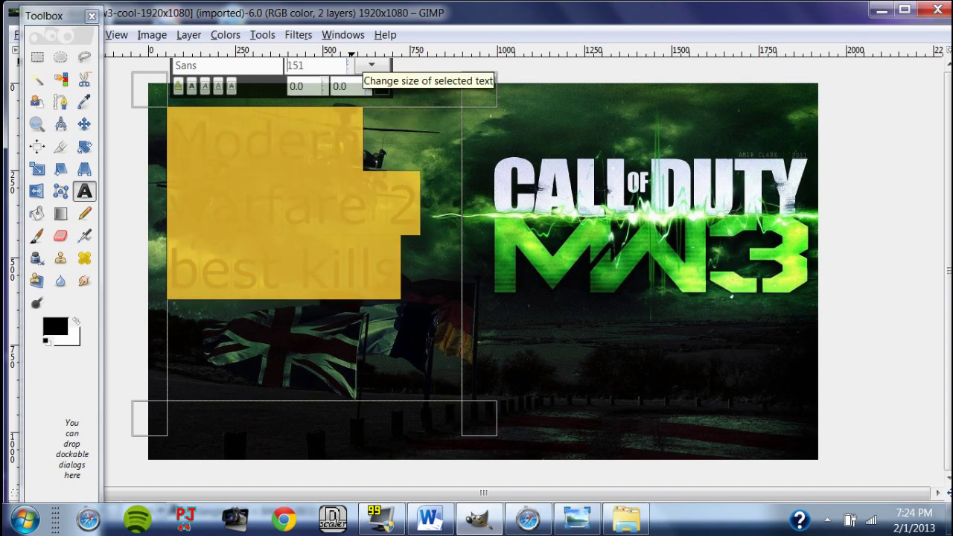
left_click(349, 63)
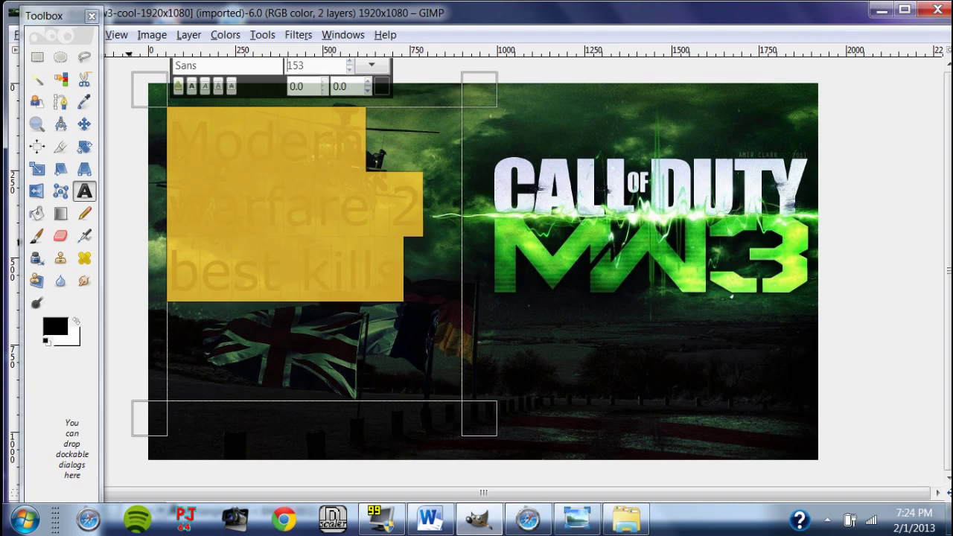
- Set the selected text's font to MisterEarl BT Semi-Condensed and increase its size to 199
double_click(84, 192)
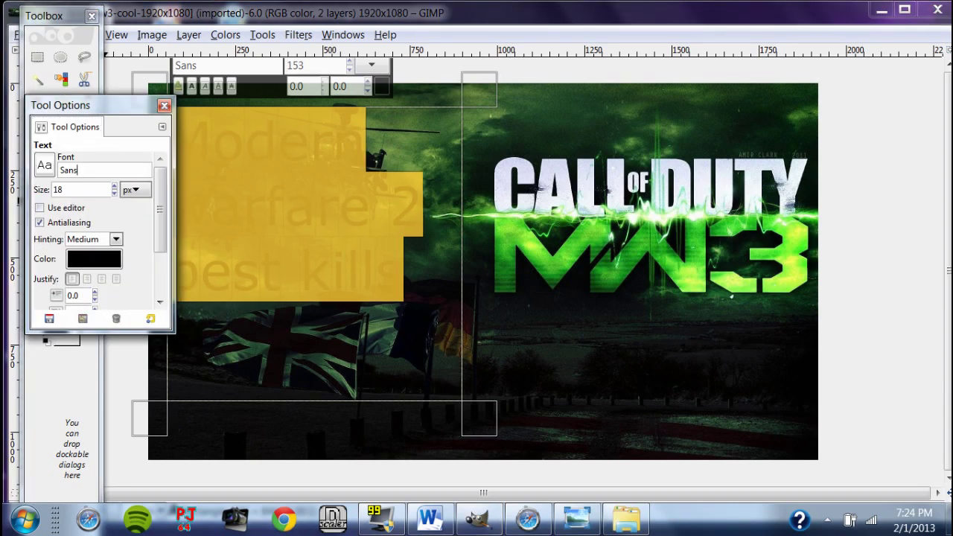
key("BackSpace")
key("BackSpace")
key("BackSpace")
key("BackSpace")
type("st")
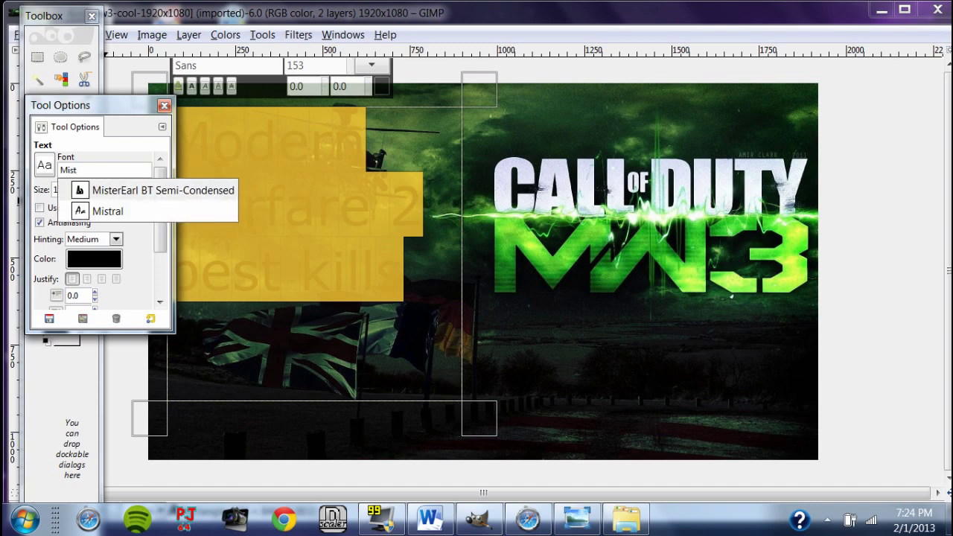
left_click(163, 190)
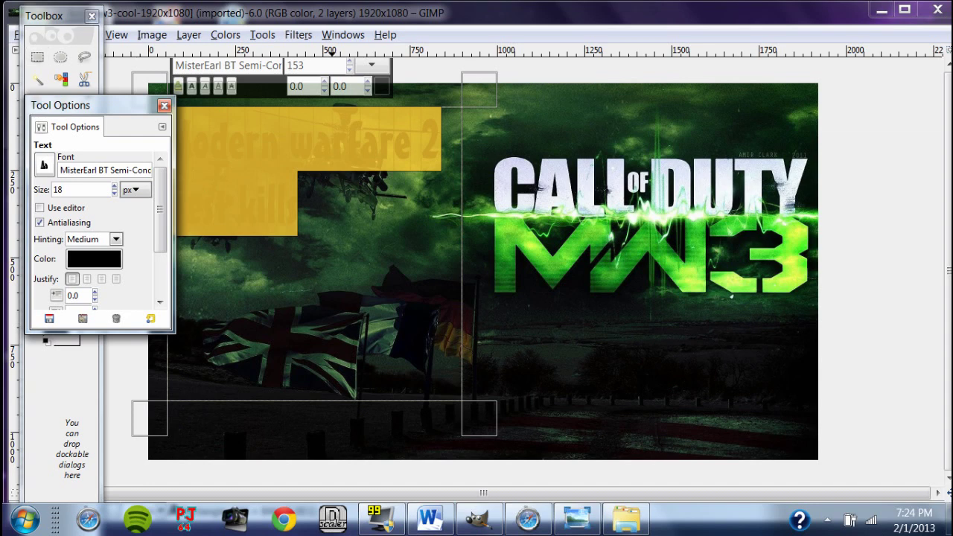
left_click(349, 62)
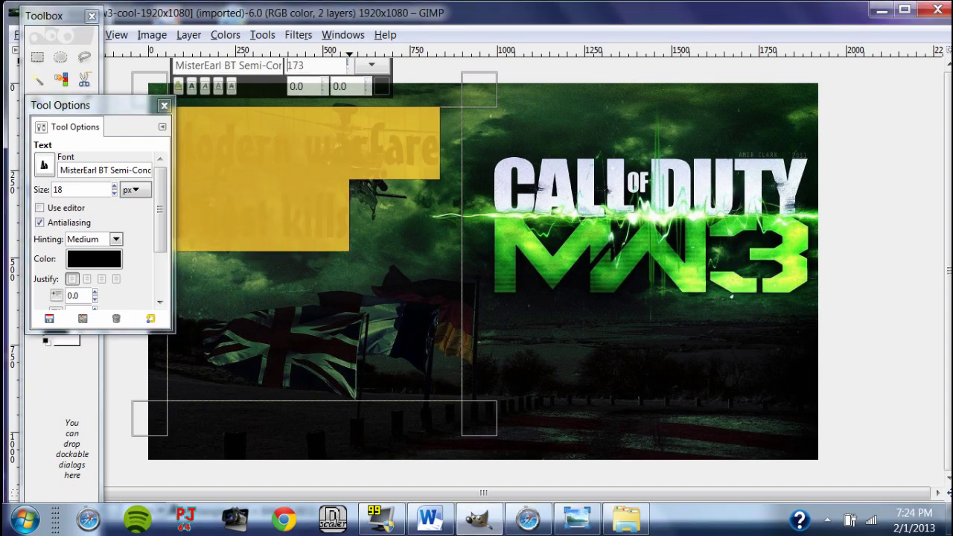
scroll(349, 65, "up", 11)
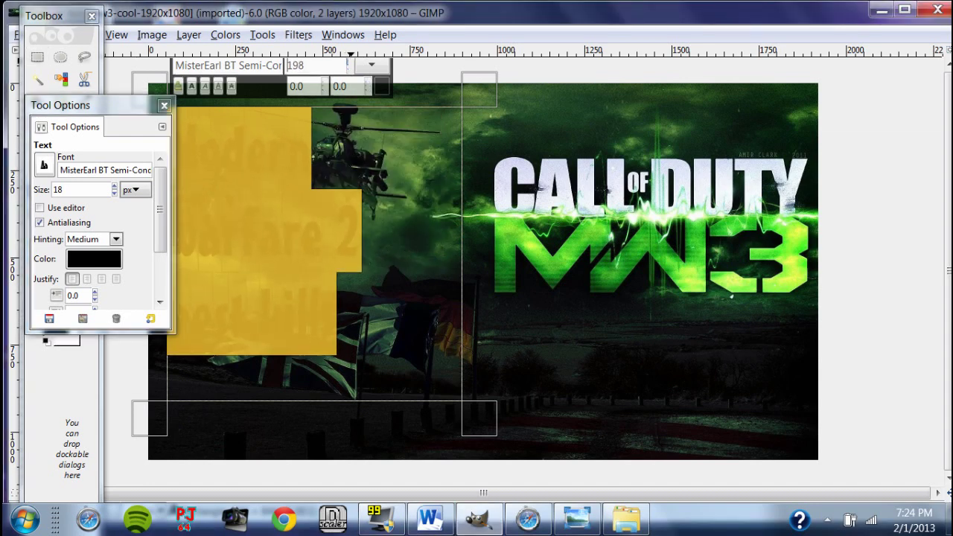
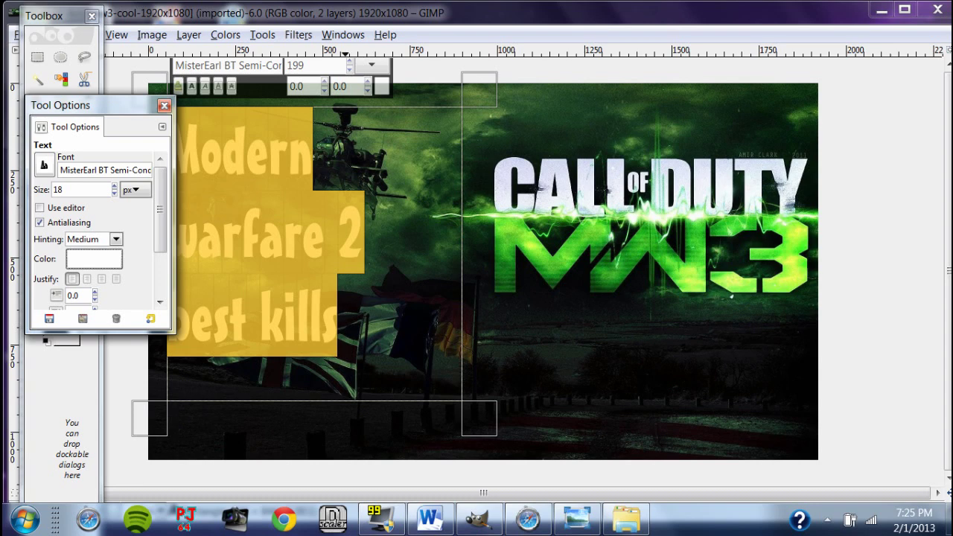
- Apply Text to Path to the title text and move the tool options window aside to uncover the text
left_click(188, 35)
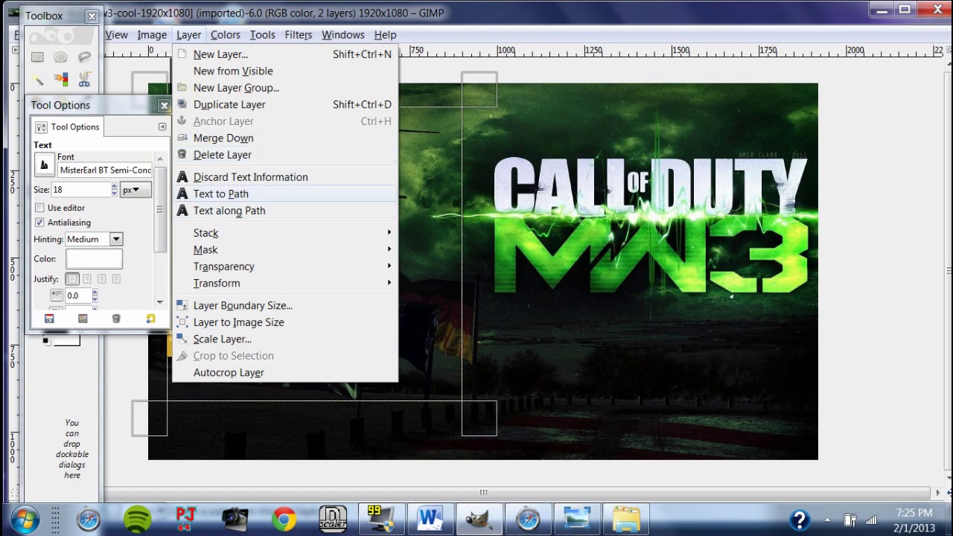
left_click(254, 194)
left_click(164, 105)
left_click_drag(126, 106, 82, 109)
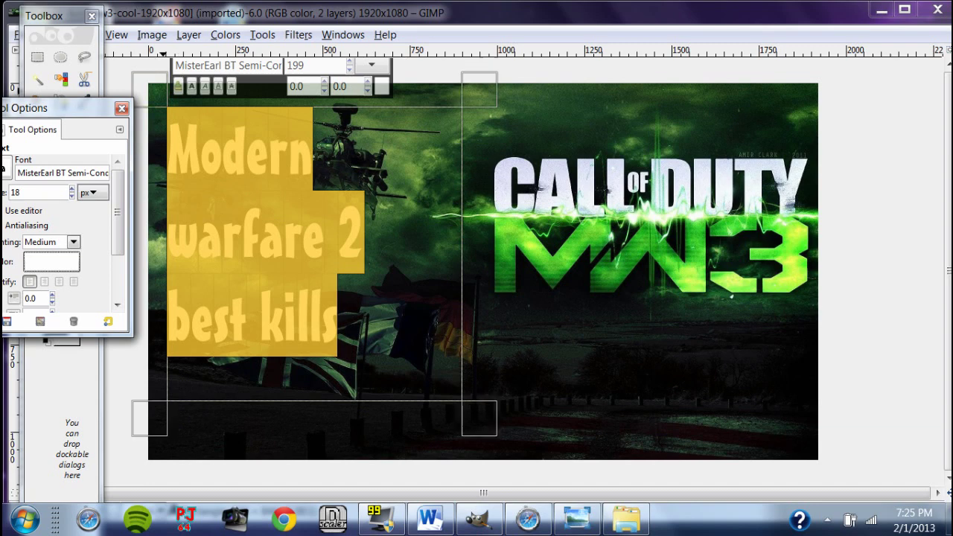
- Add a new layer to the wallpaper image using the default layer settings
key("alt+l")
key("Down")
key("Return")
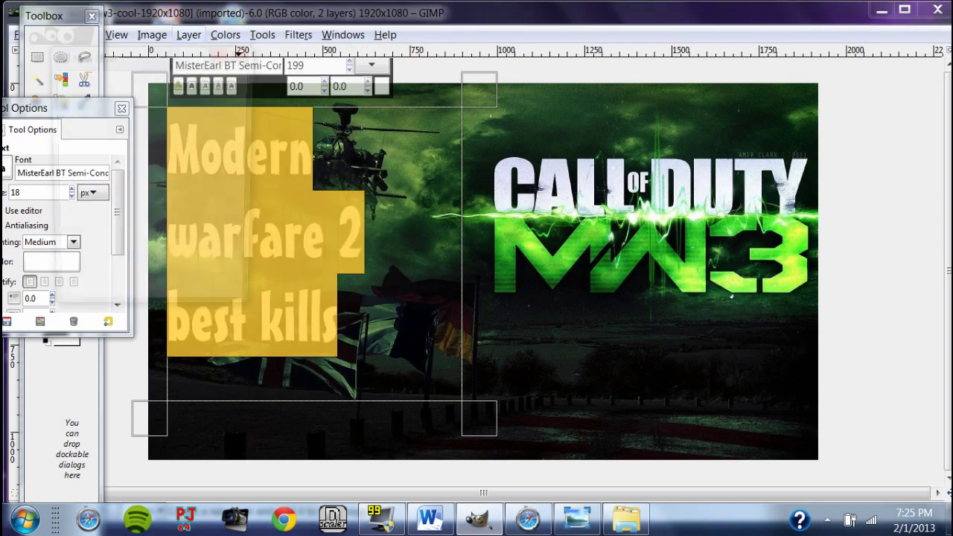
key("Return")
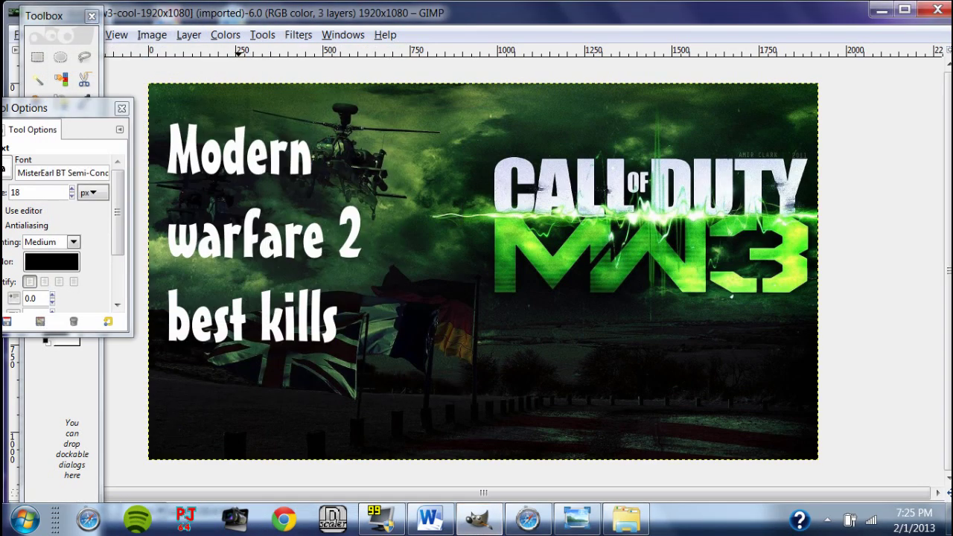
- Move the toolbox clear of the canvas, select the title lettering from its path and grow the selection by 7 px
left_click_drag(78, 16, 67, 137)
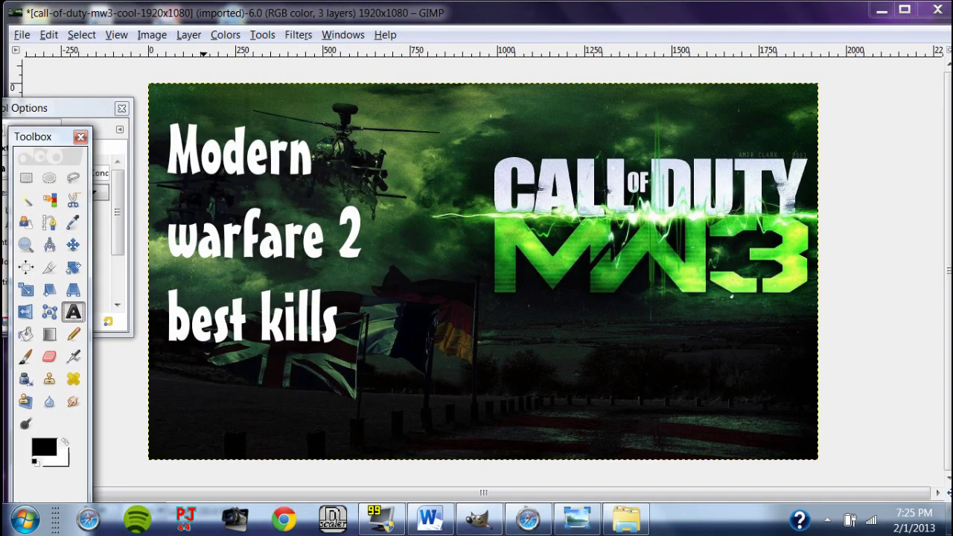
key("alt+s")
key("Down")
key("Down")
key("Down")
key("Return")
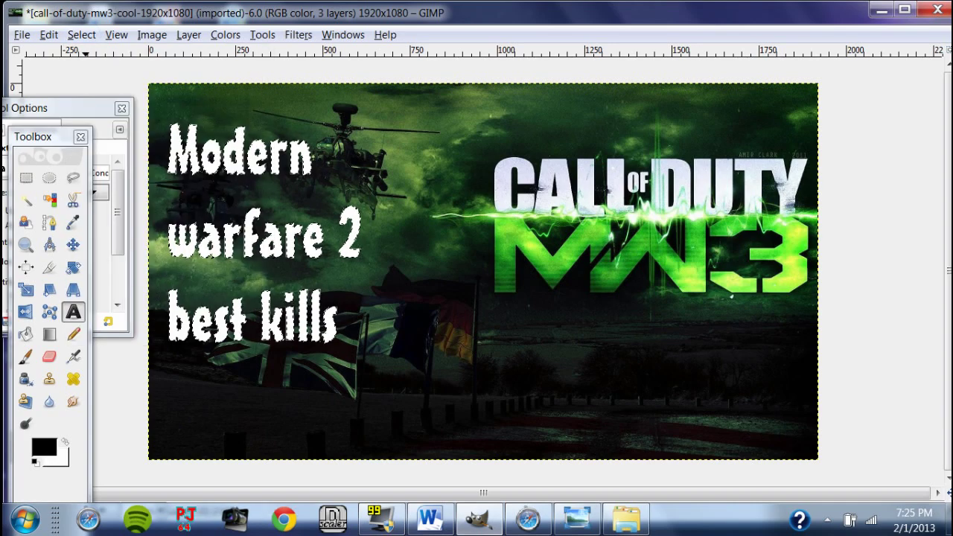
key("alt+s")
key("g")
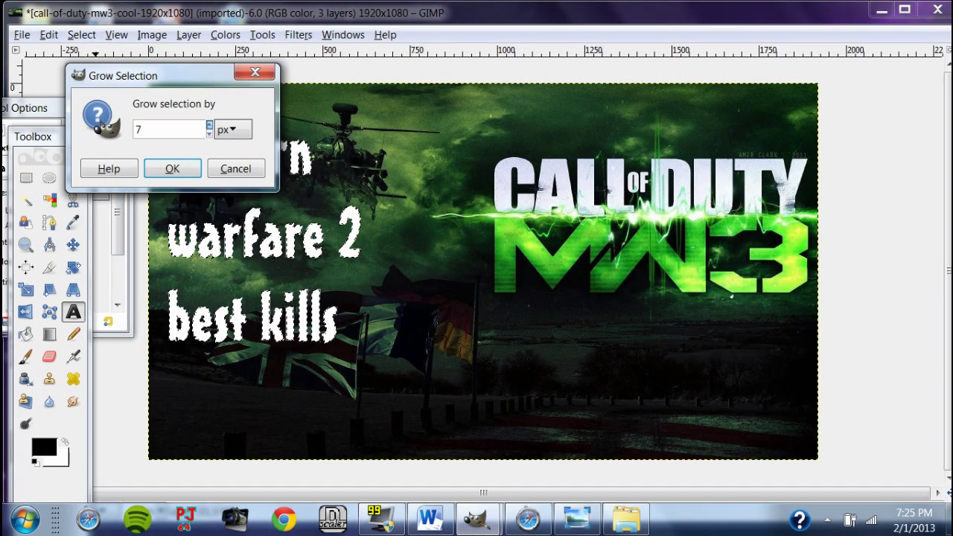
key("Return")
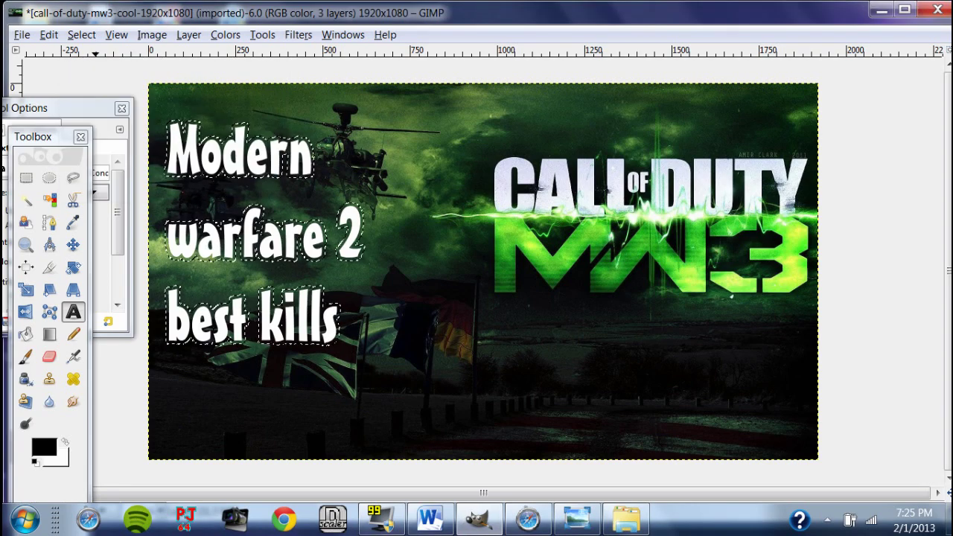
- Merge the new layer down and bucket-fill the grown selection with black to outline the title text
key("alt+l")
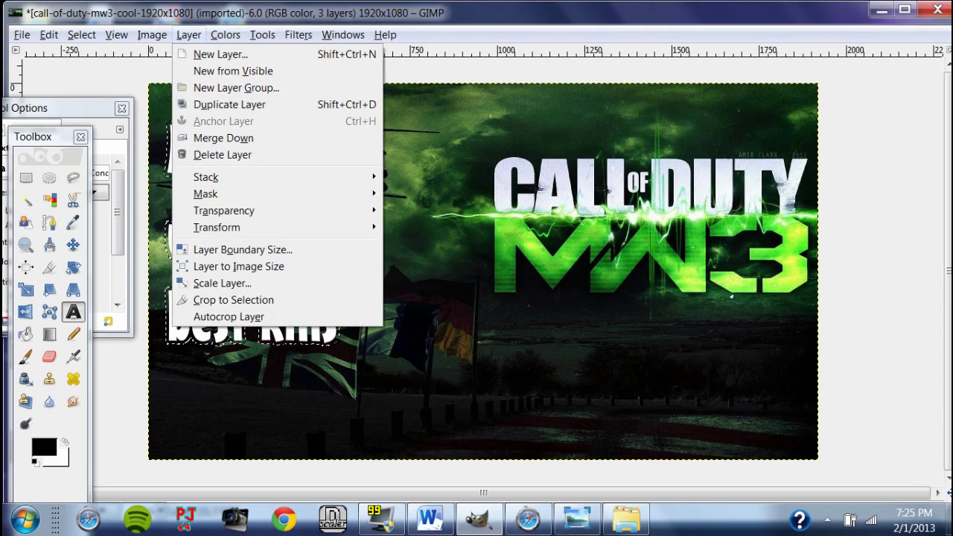
left_click(238, 137)
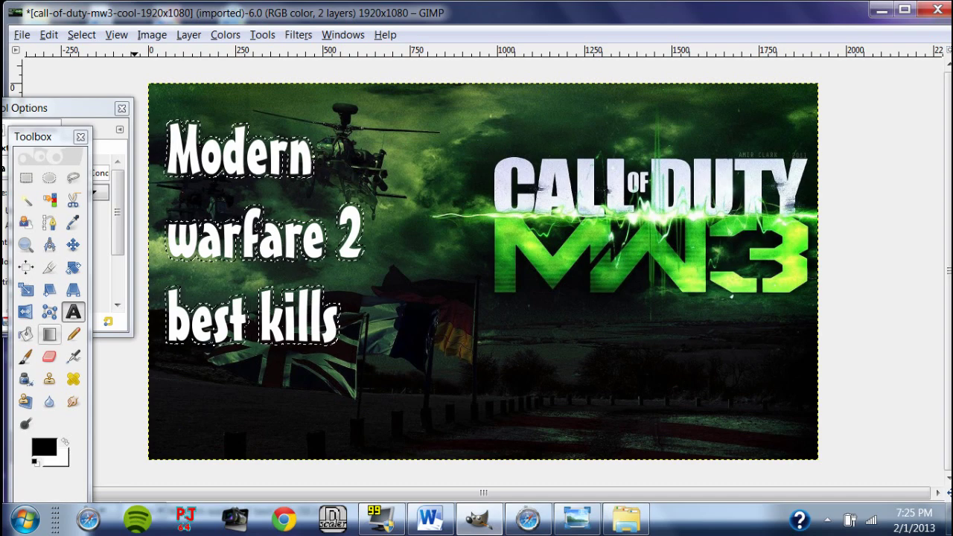
left_click(25, 335)
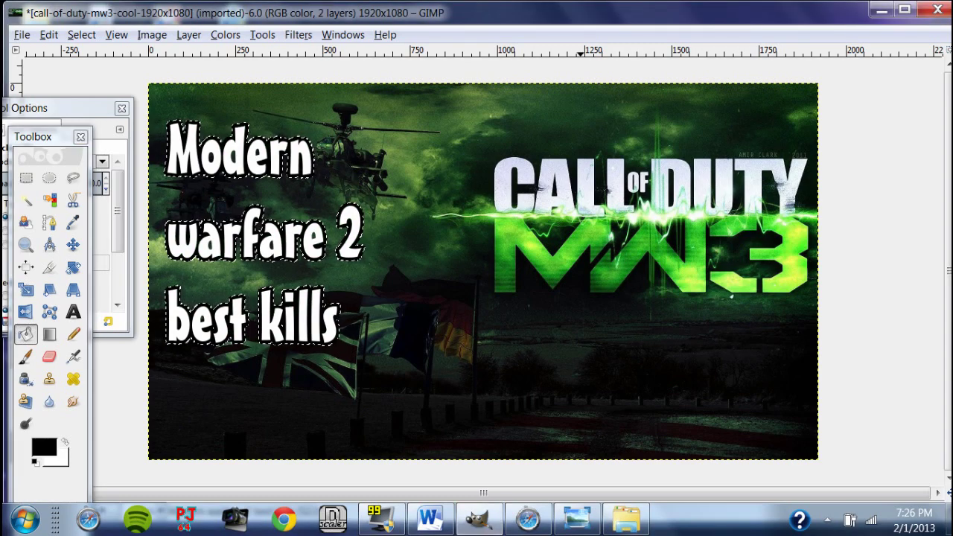
- Move the outlined title text about 115 px to the right across the wallpaper with the Move tool
left_click(72, 311)
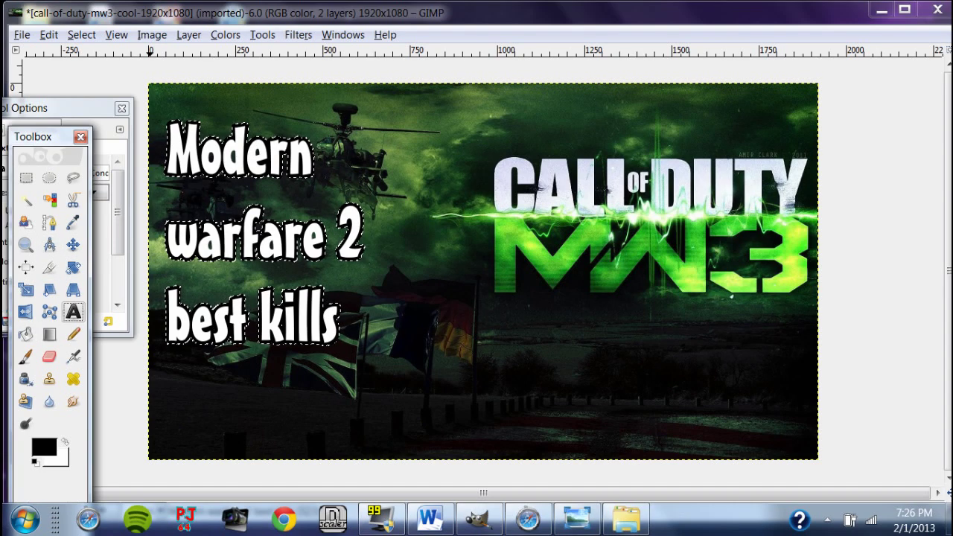
left_click(327, 314)
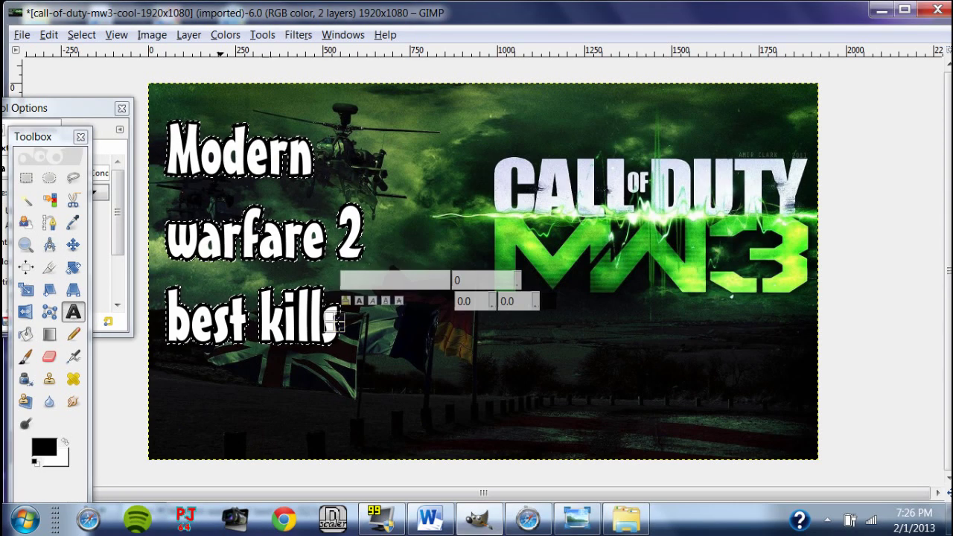
left_click(73, 244)
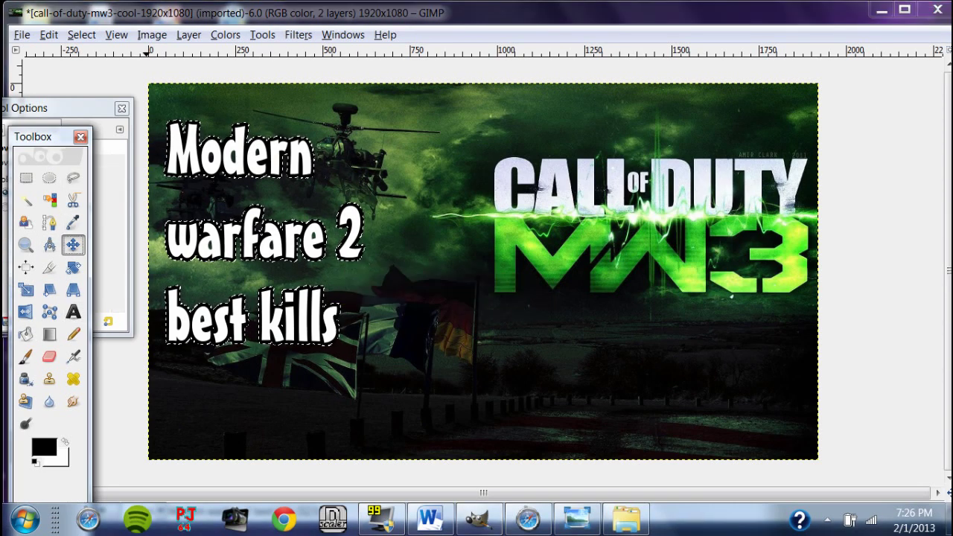
left_click_drag(275, 238, 315, 237)
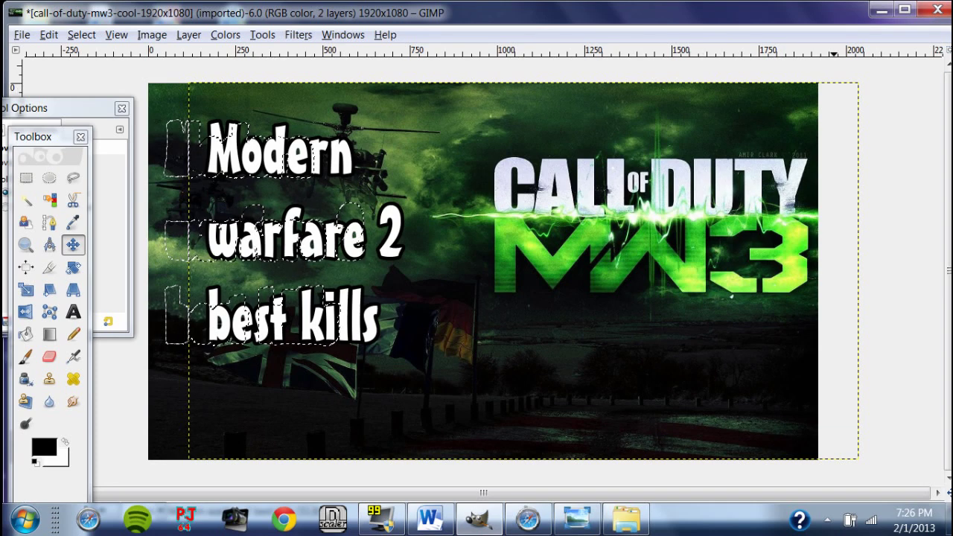
left_click(72, 311)
left_click(259, 320)
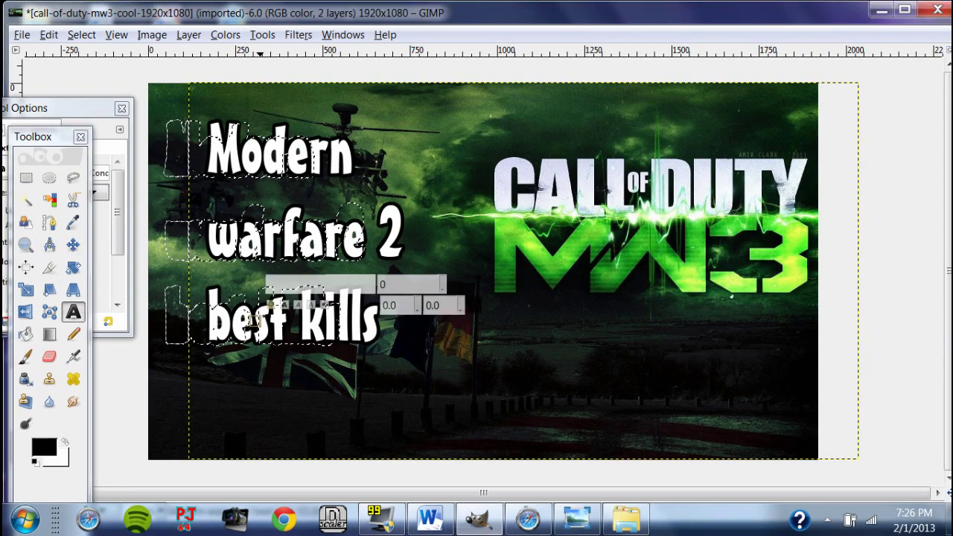
left_click(72, 244)
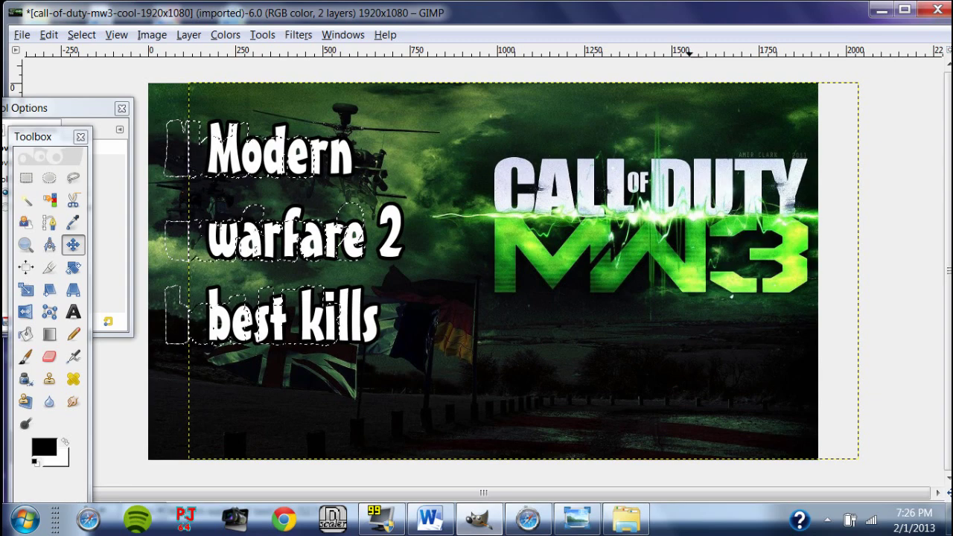
- View the Happywheelslayout example image in Windows Photo Viewer and return to GIMP
left_click(577, 519)
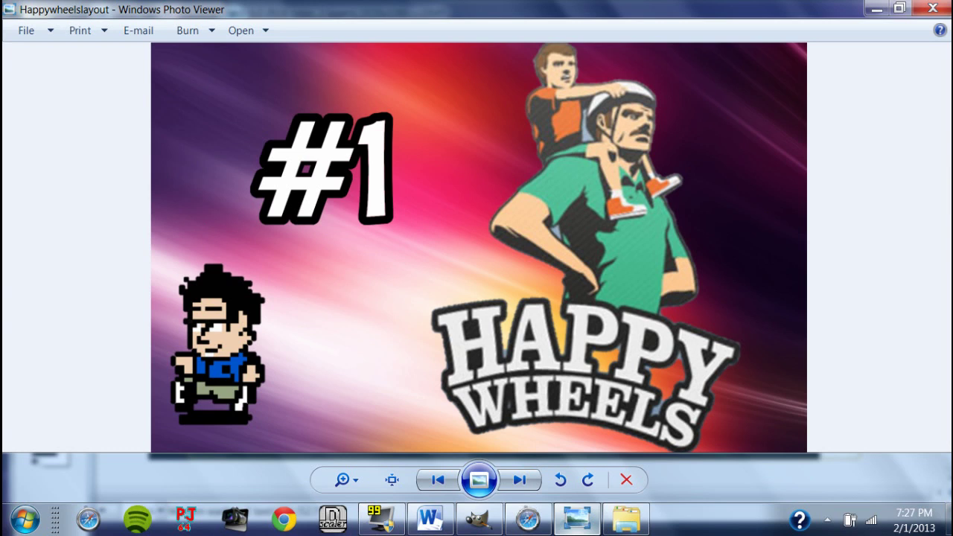
key("alt+Tab")
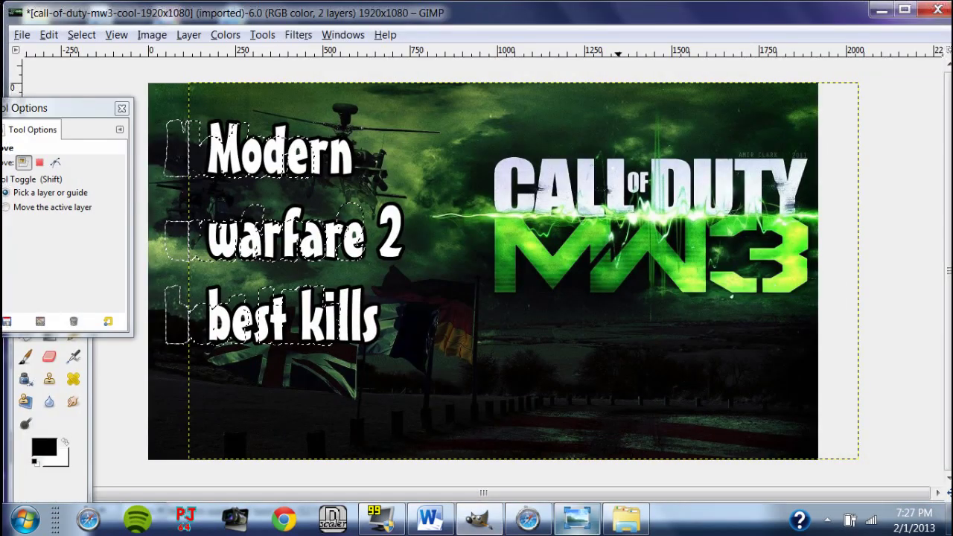
- Open the avatar image Untitled.png from the Avatar Transparent folder in Documents
left_click(22, 34)
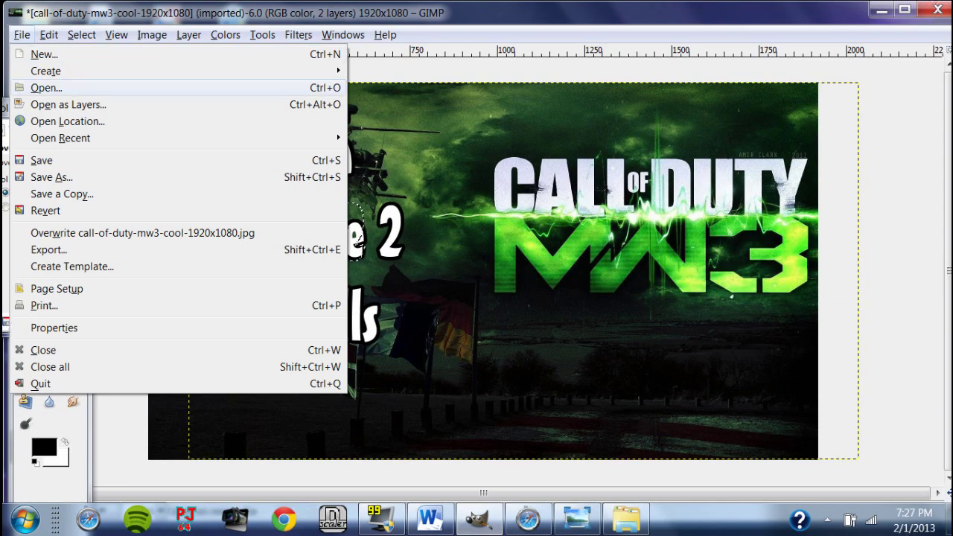
left_click(46, 87)
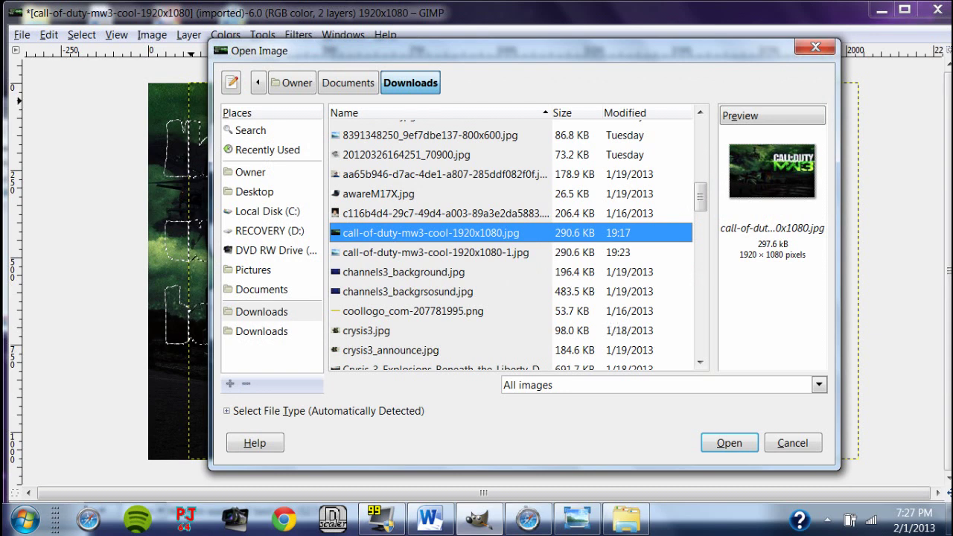
left_click(445, 213)
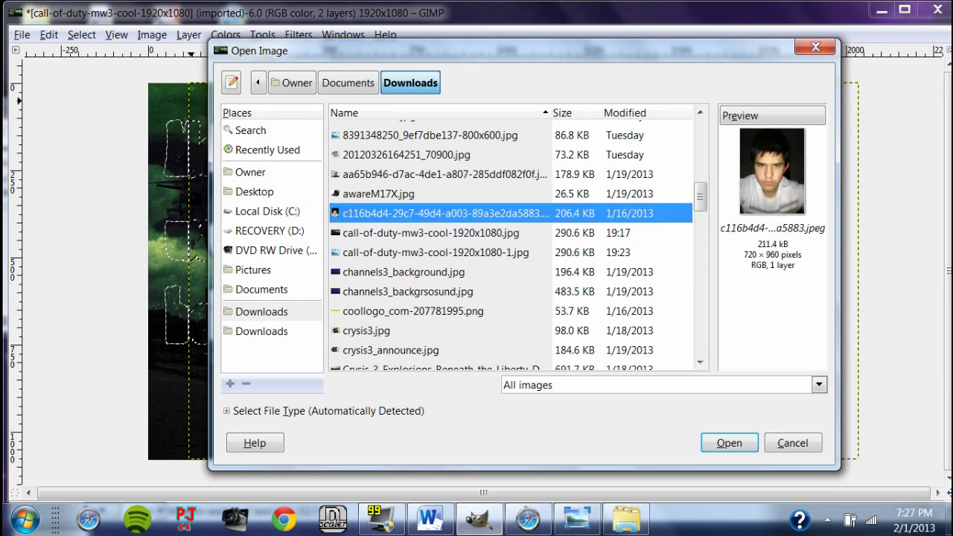
left_click(430, 135)
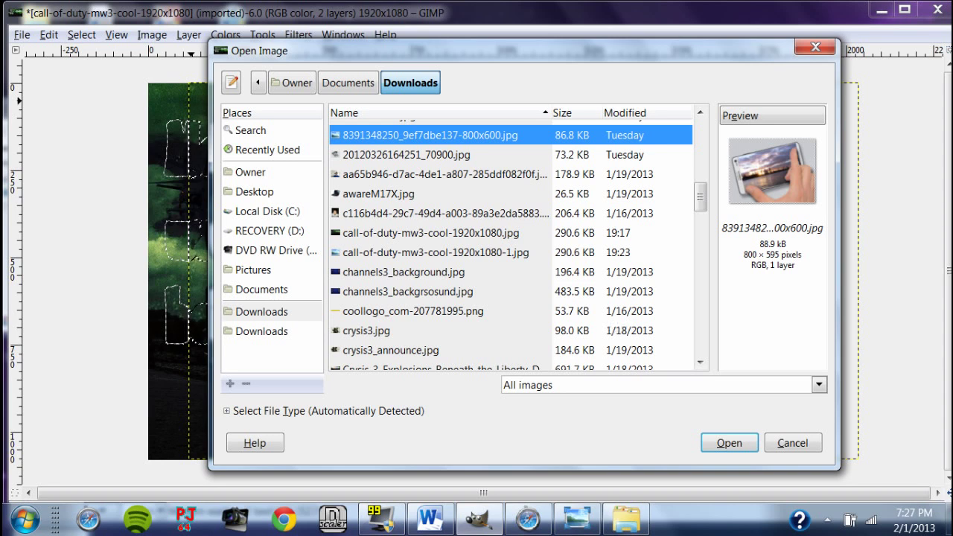
left_click(262, 289)
double_click(386, 169)
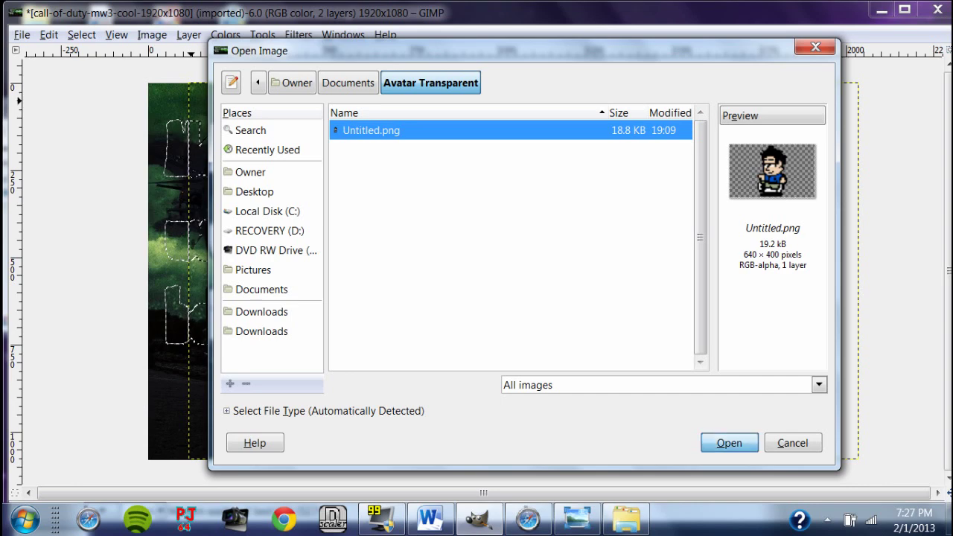
key("Return")
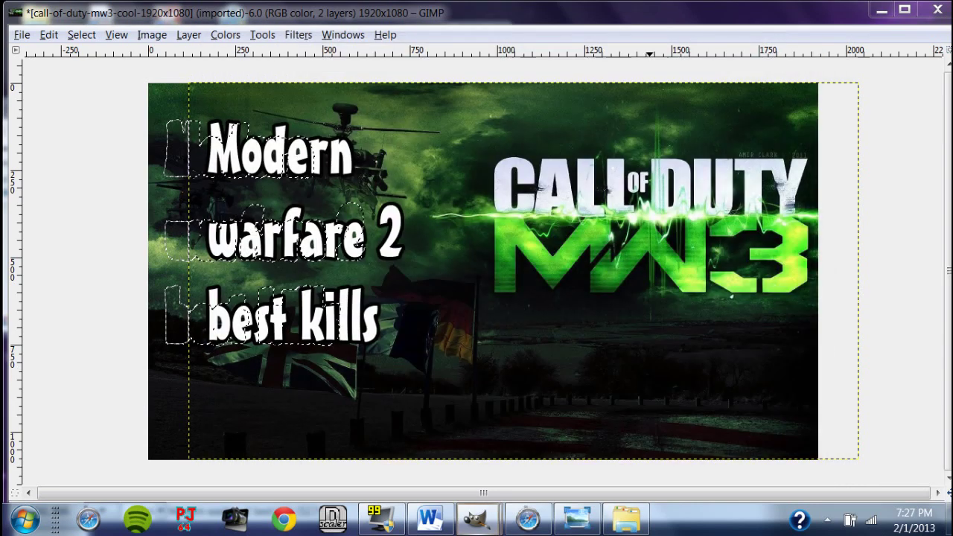
- Bring the avatar image's window forward and cut the pixel character to the clipboard
mouse_move(478, 518)
left_click(573, 432)
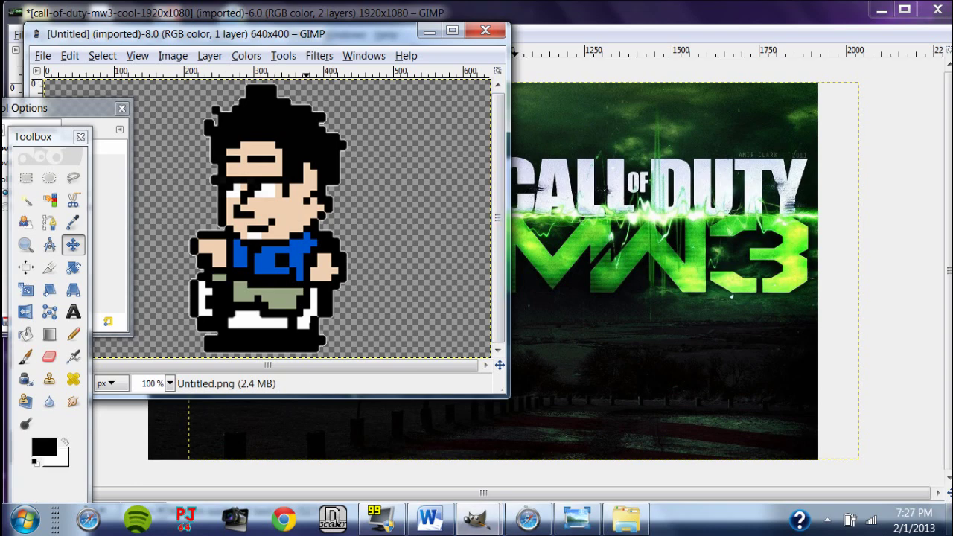
right_click(308, 184)
mouse_move(336, 219)
left_click(448, 230)
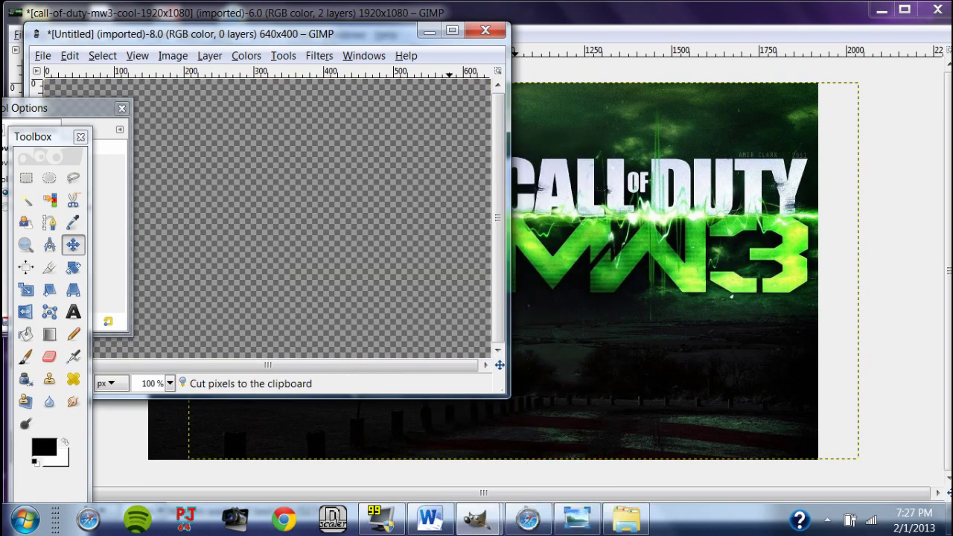
- Minimize the avatar image, paste the character into the wallpaper and move it to the picture's lower-right corner
left_click(429, 30)
right_click(456, 276)
mouse_move(513, 307)
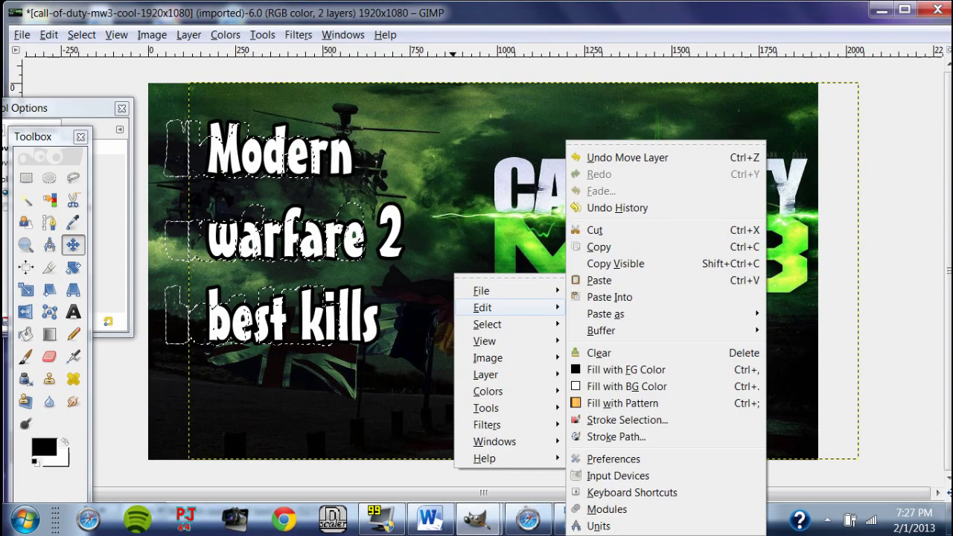
left_click(599, 279)
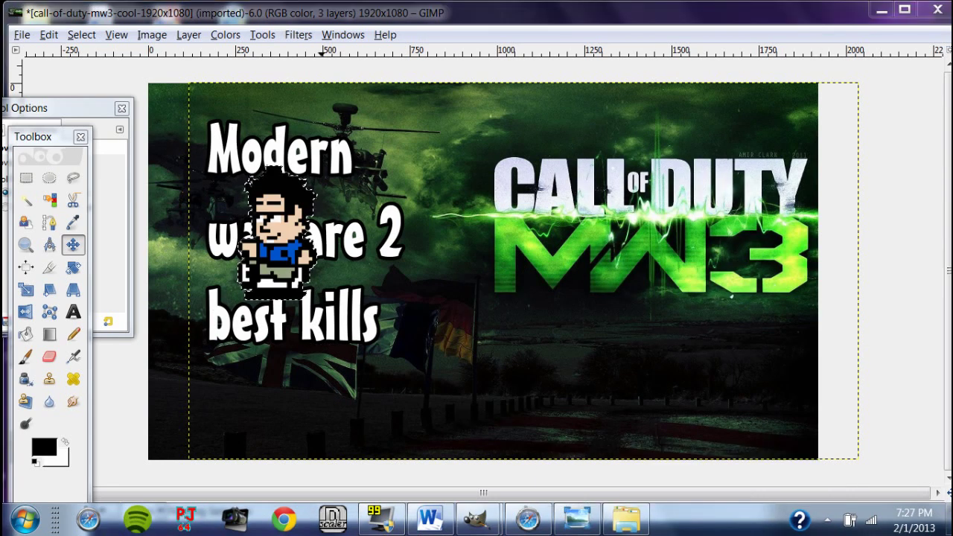
left_click_drag(277, 231, 754, 390)
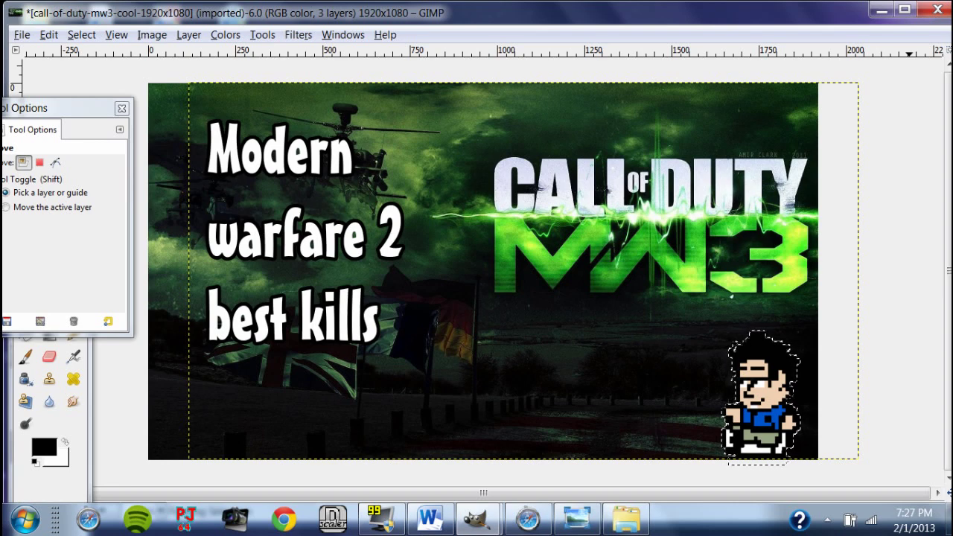
mouse_move(478, 519)
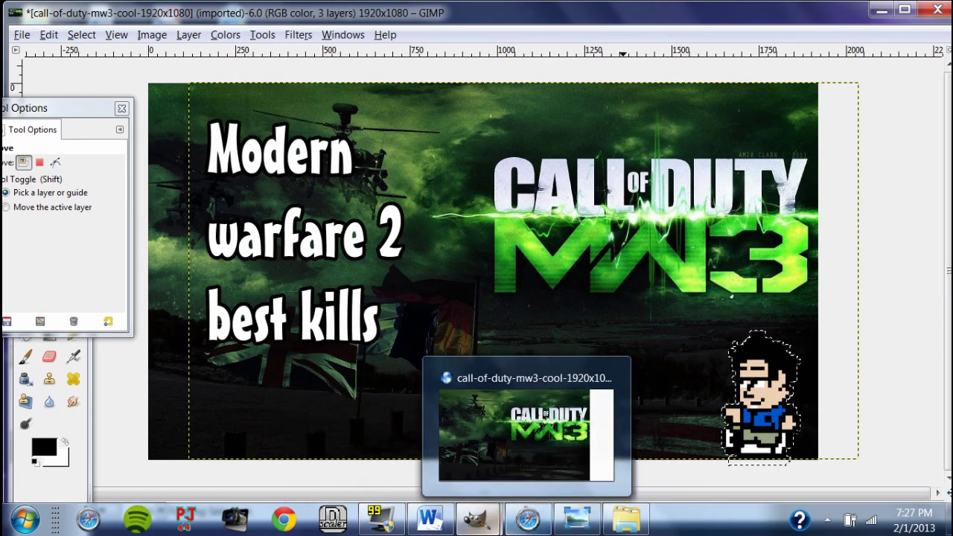